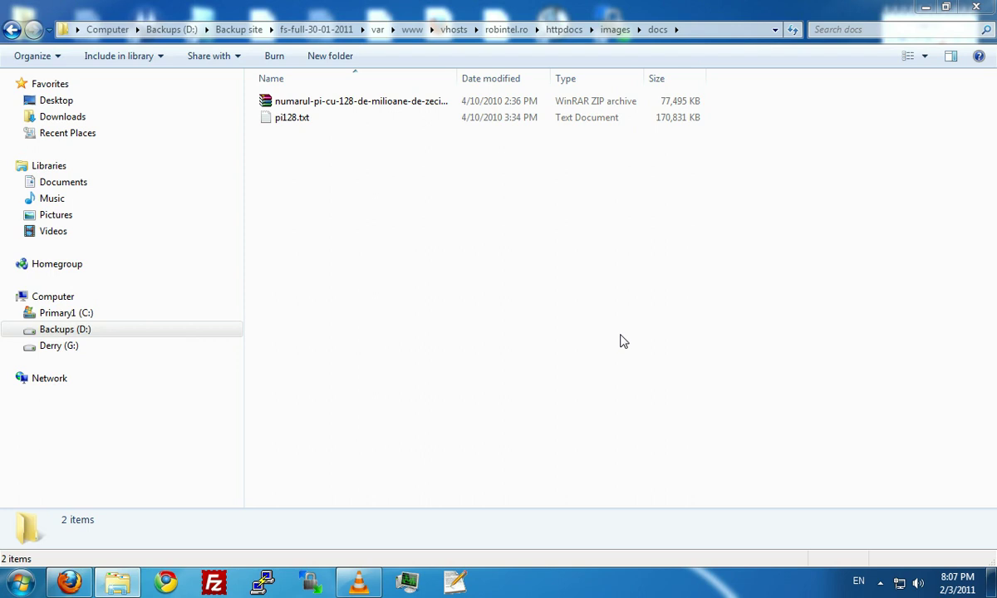
Step: Open pi128.txt in Notepad++, examine its header and digits of pi, and close the editor
{"action": "left_click", "coordinate": [278, 122]}
{"action": "right_click", "coordinate": [273, 122]}
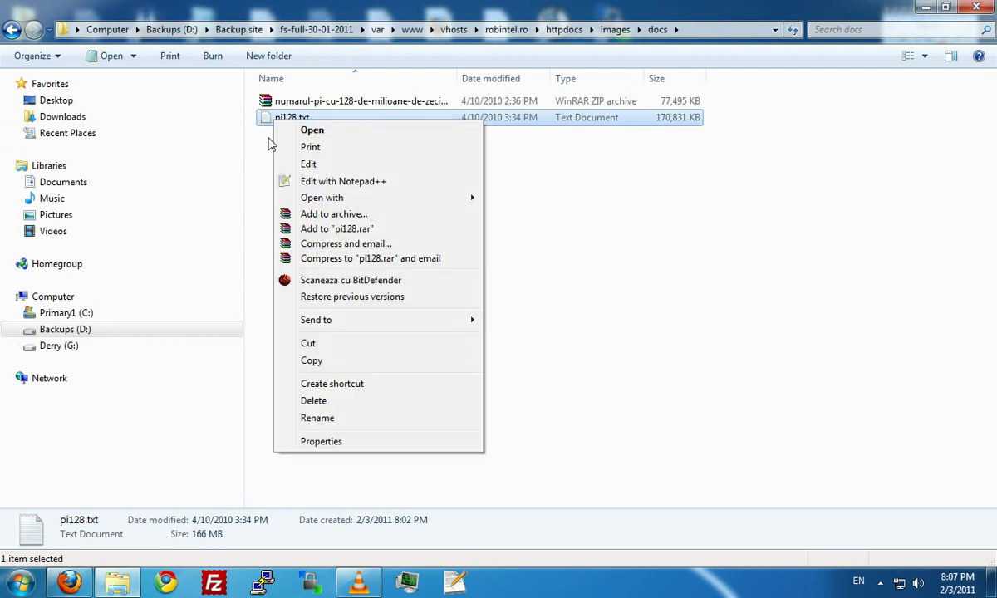
{"action": "left_click", "coordinate": [316, 182]}
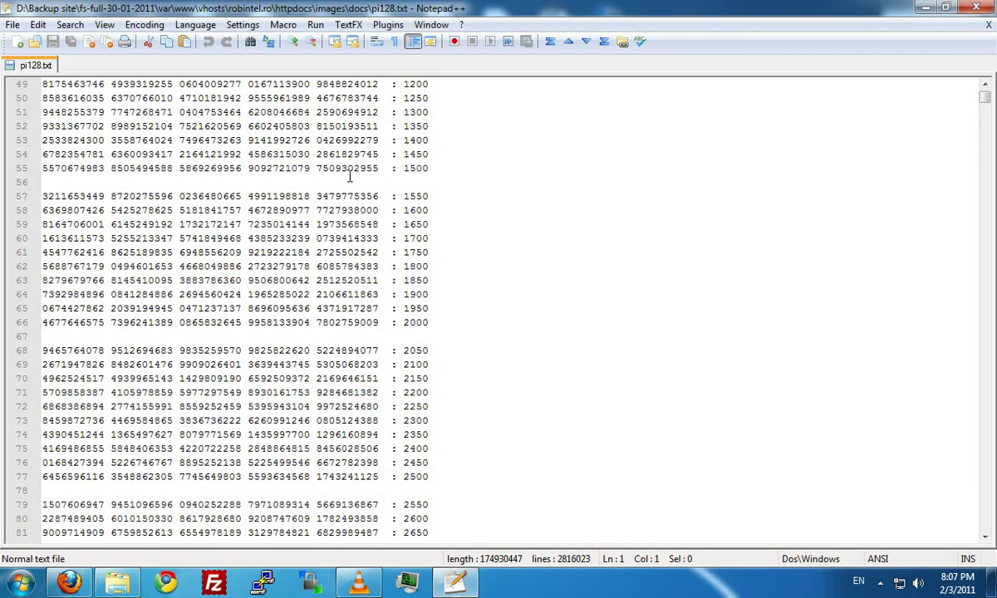
{"action": "scroll", "coordinate": [349, 176], "scroll_direction": "up", "scroll_amount": 15}
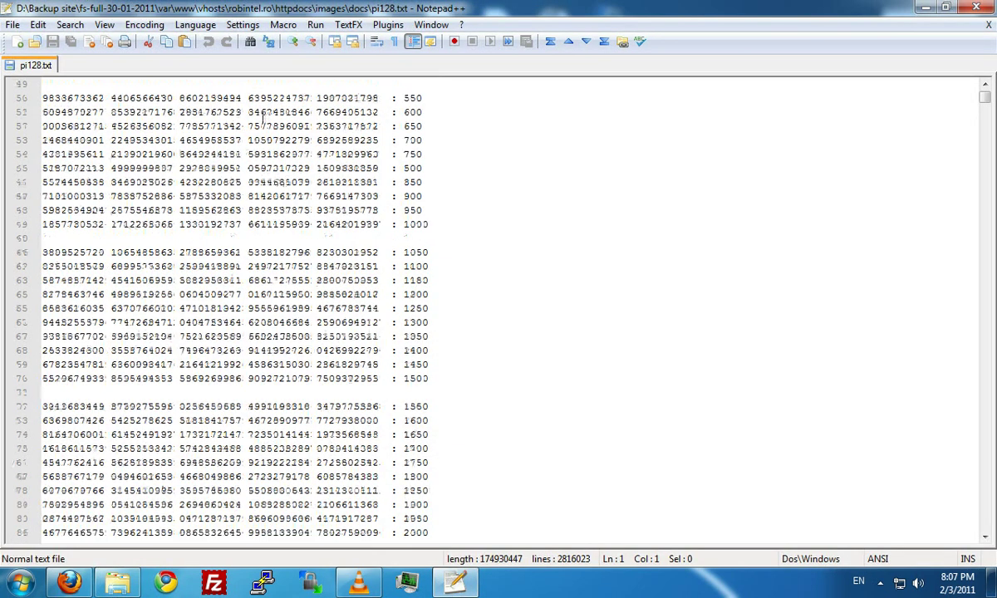
{"action": "scroll", "coordinate": [444, 153], "scroll_direction": "down", "scroll_amount": 4}
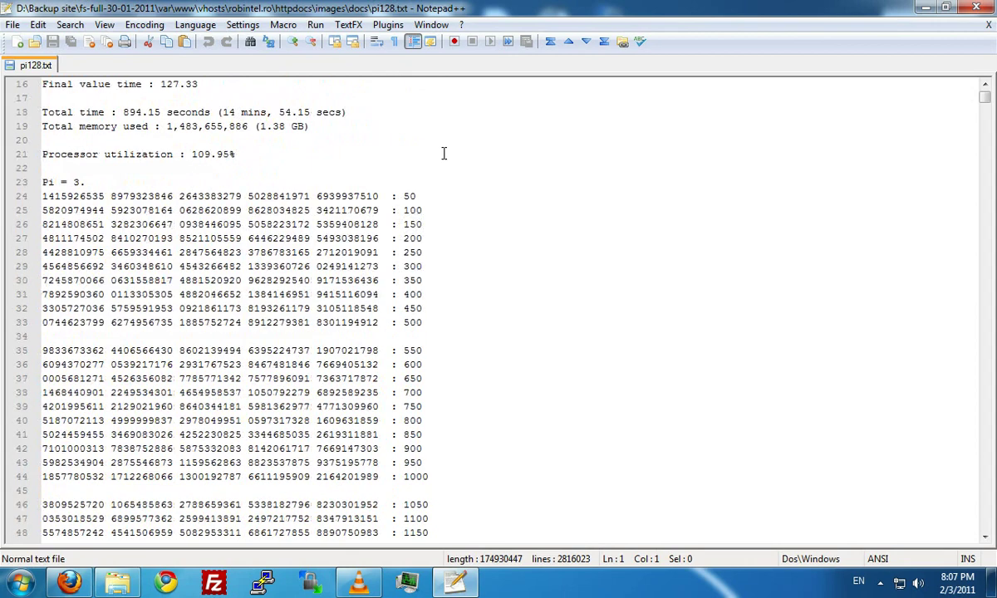
{"action": "scroll", "coordinate": [444, 153], "scroll_direction": "down", "scroll_amount": 15}
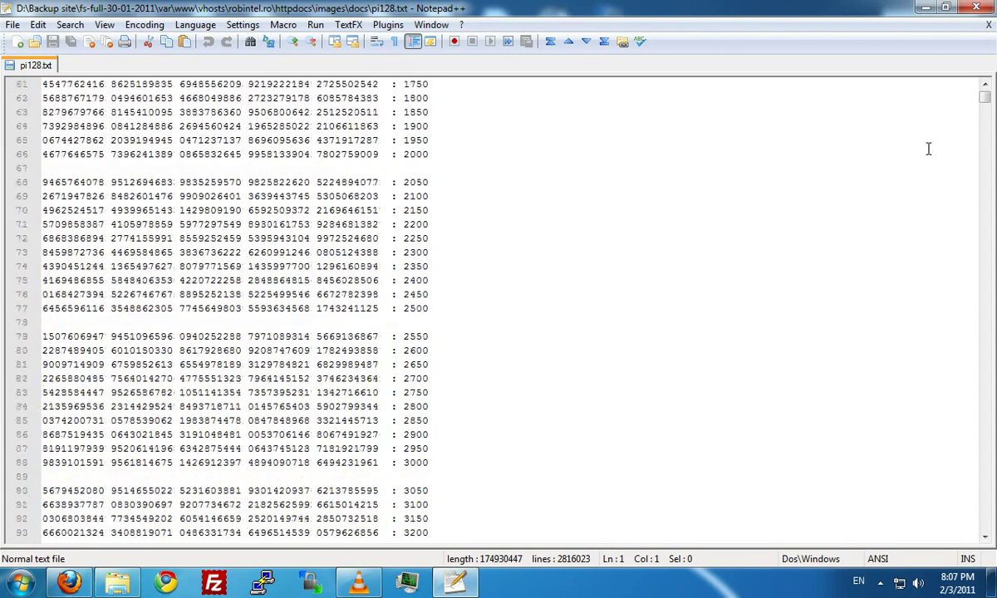
{"action": "mouse_move", "coordinate": [984, 98]}
{"action": "left_mouse_down"}
{"action": "mouse_move", "coordinate": [994, 509]}
{"action": "mouse_move", "coordinate": [987, 97]}
{"action": "left_mouse_up"}
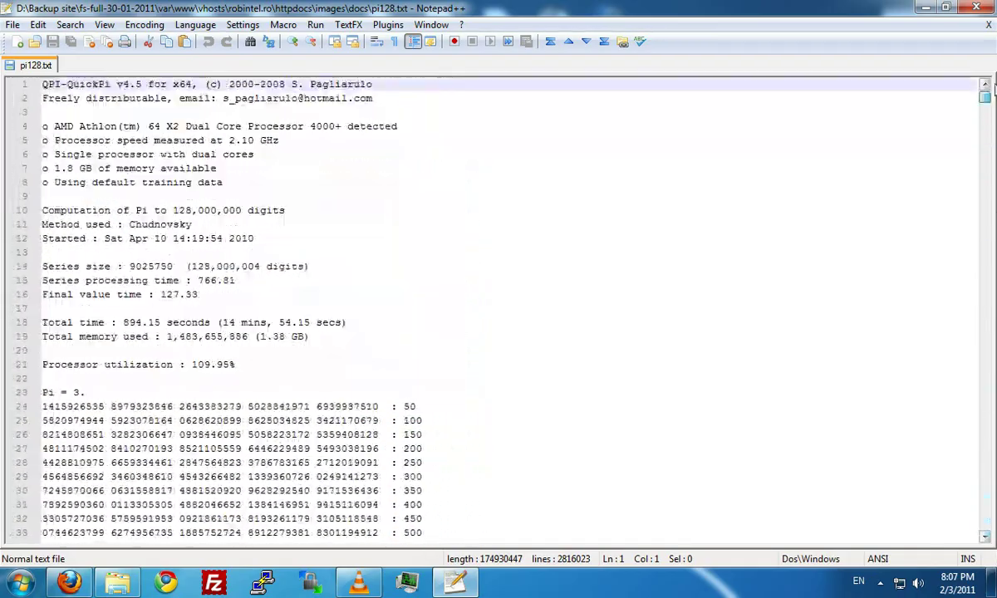
{"action": "scroll", "coordinate": [808, 217], "scroll_direction": "down", "scroll_amount": 15}
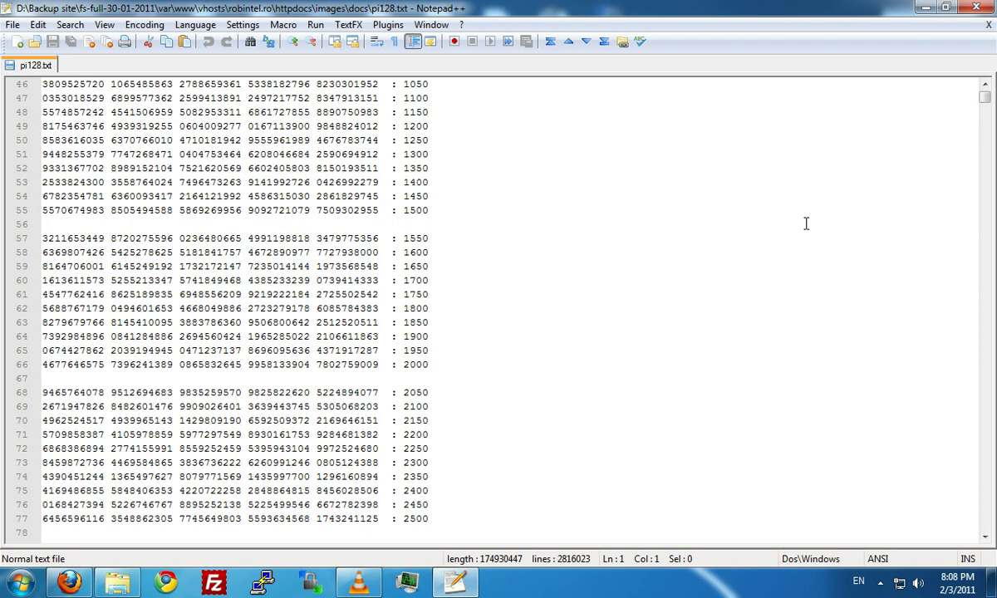
{"action": "left_click", "coordinate": [977, 10]}
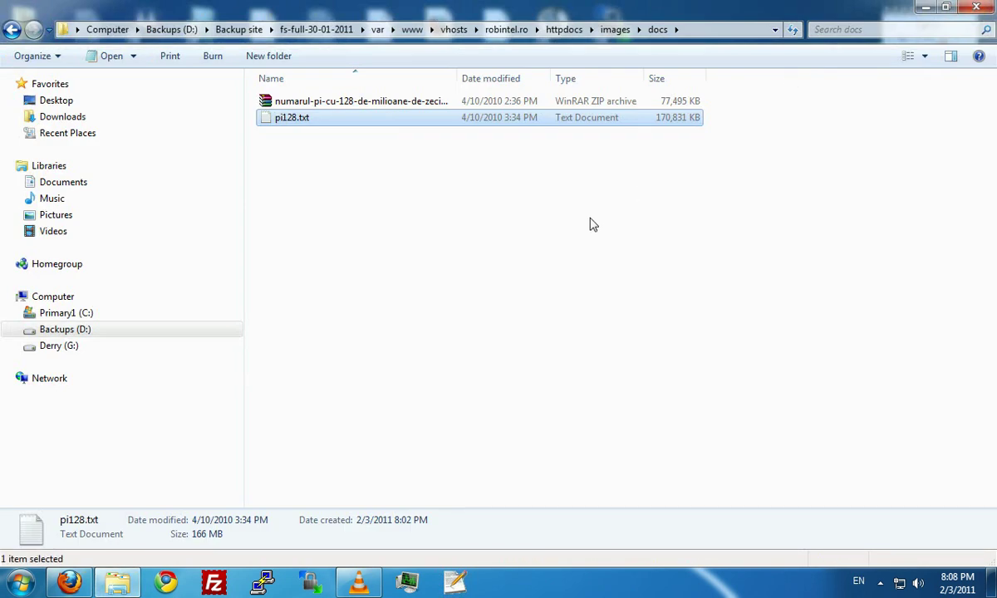
Step: Examine the size details in the properties of pi128.txt and close them
{"action": "left_click", "coordinate": [476, 258]}
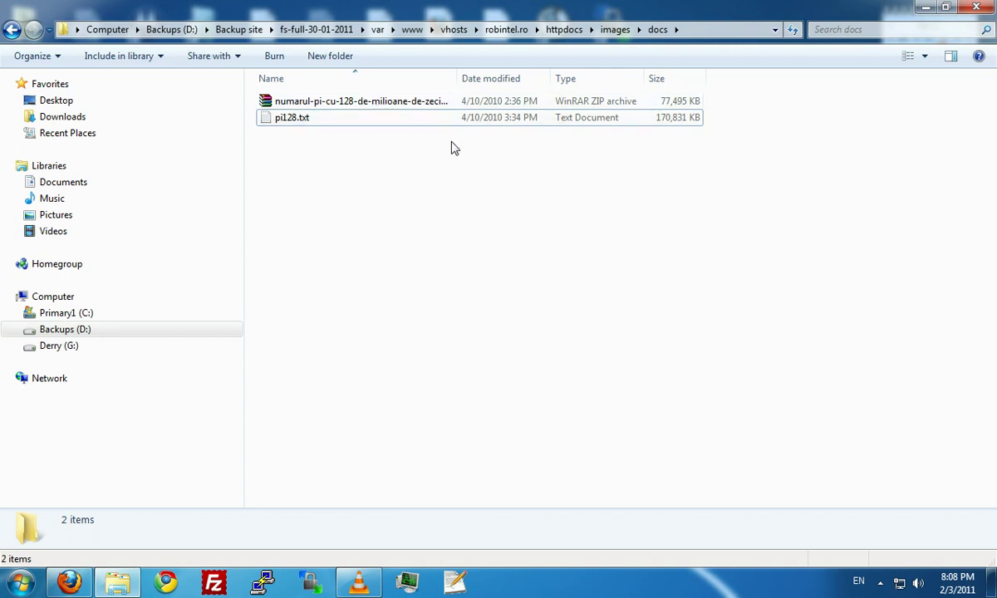
{"action": "right_click", "coordinate": [434, 125]}
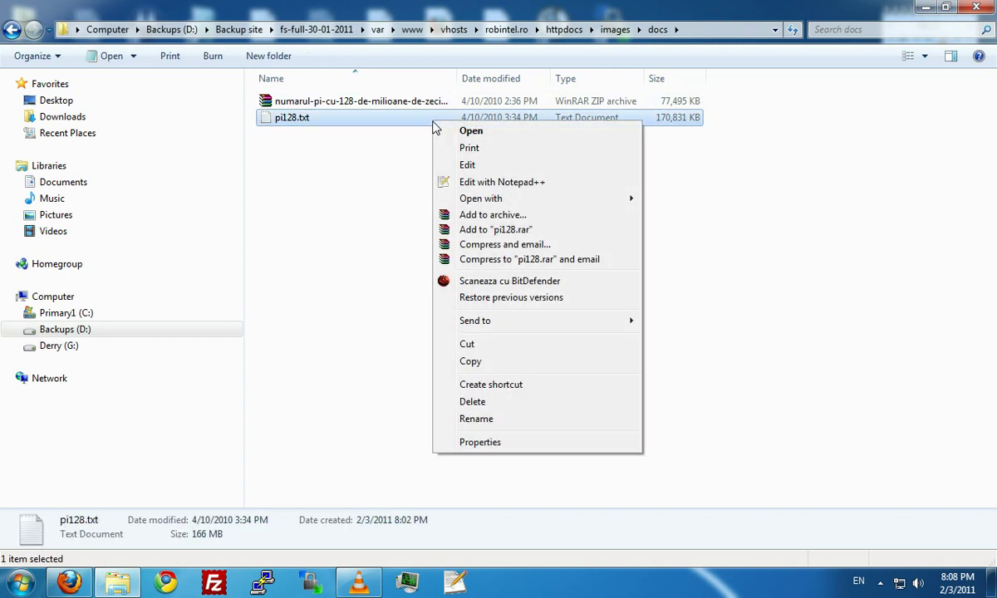
{"action": "left_click", "coordinate": [505, 443]}
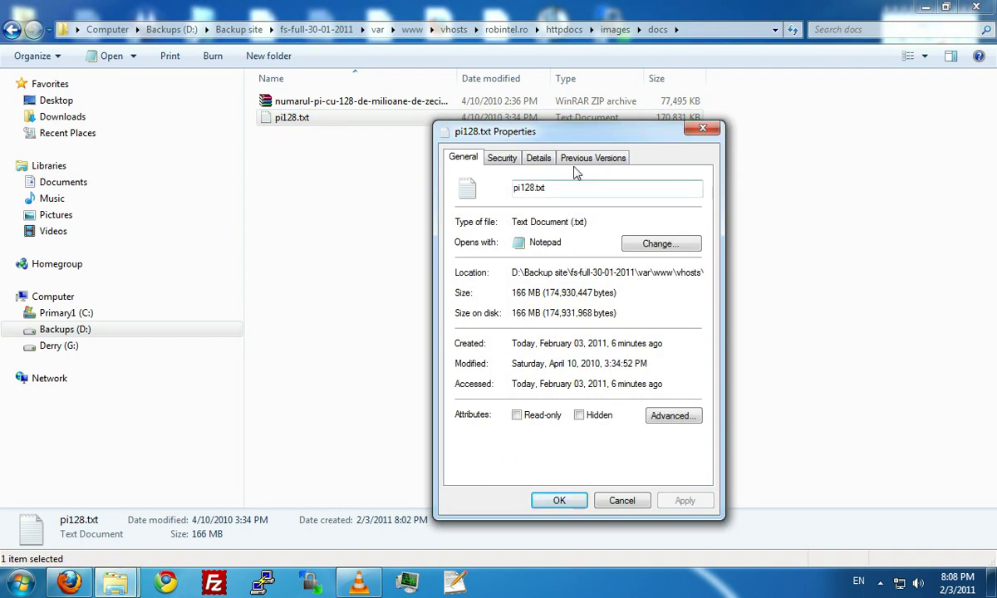
{"action": "left_click_drag", "start_coordinate": [542, 138], "coordinate": [483, 158]}
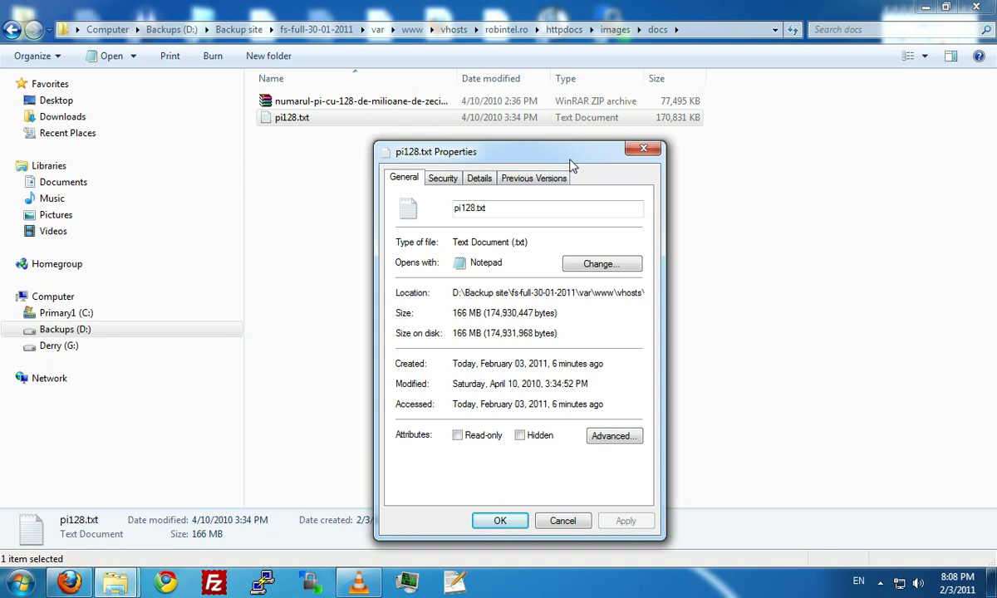
{"action": "left_click", "coordinate": [643, 148]}
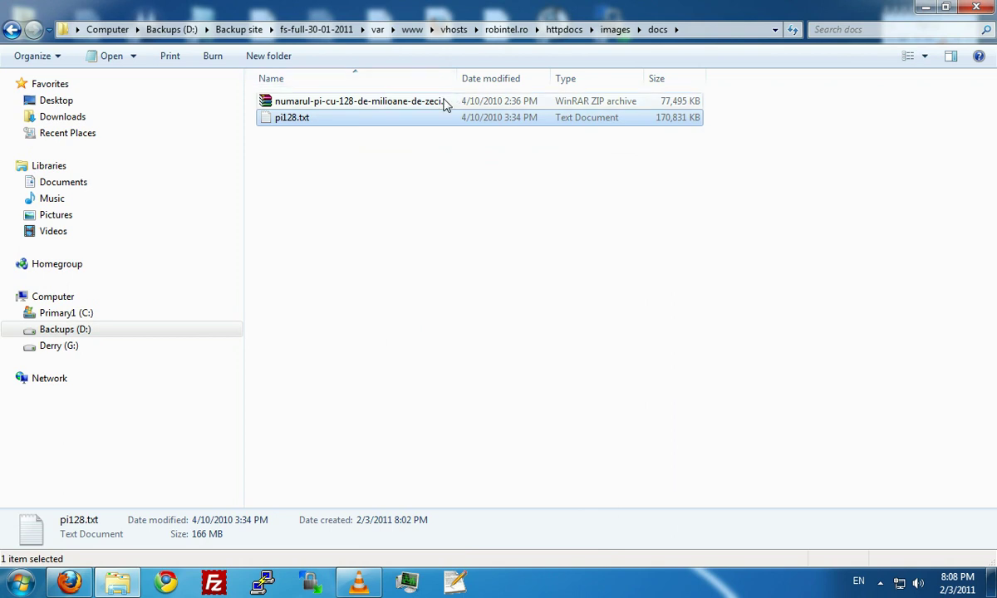
Step: Widen the Name column to fit the full file names and compress pi128.txt into pi128.rar with WinRAR's default settings
{"action": "left_click_drag", "start_coordinate": [456, 78], "coordinate": [569, 75]}
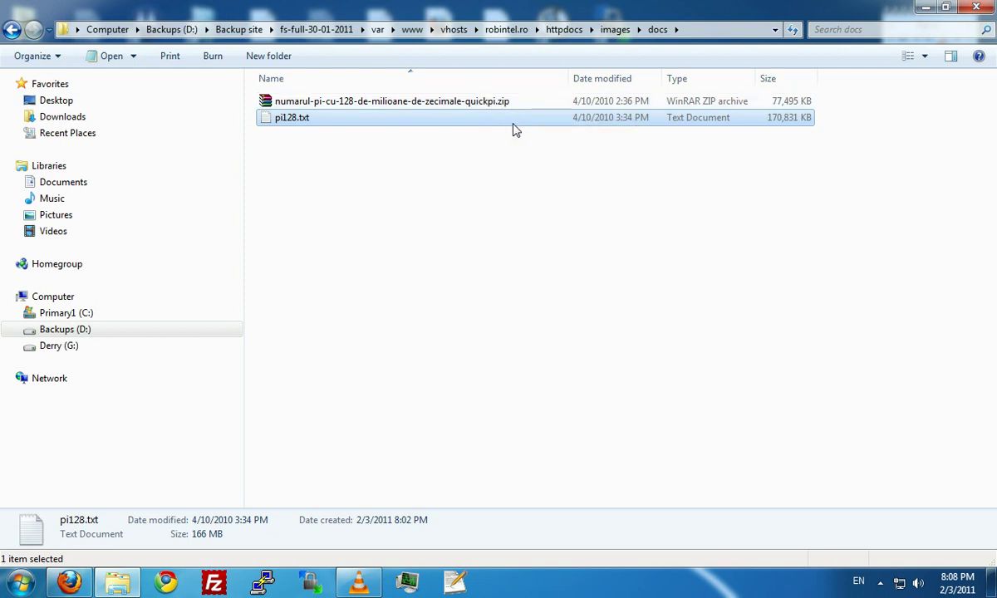
{"action": "right_click", "coordinate": [329, 126]}
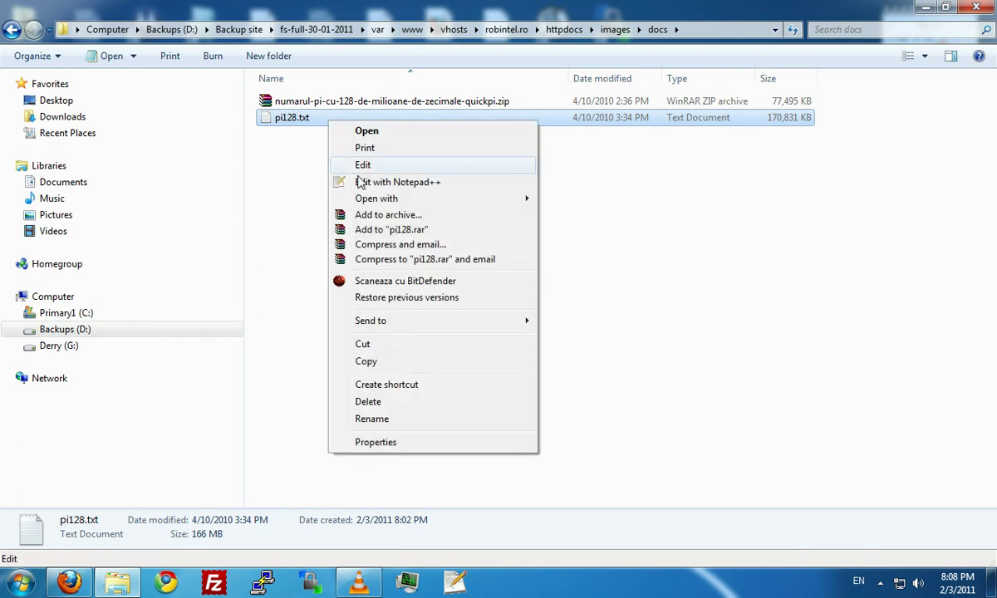
{"action": "left_click", "coordinate": [439, 238]}
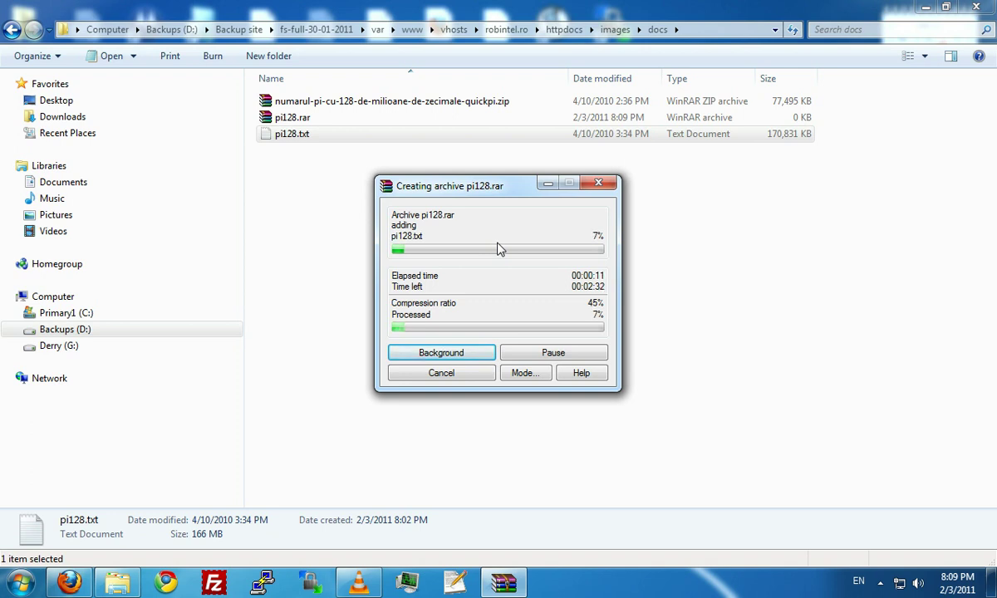
{"action": "left_click", "coordinate": [880, 582]}
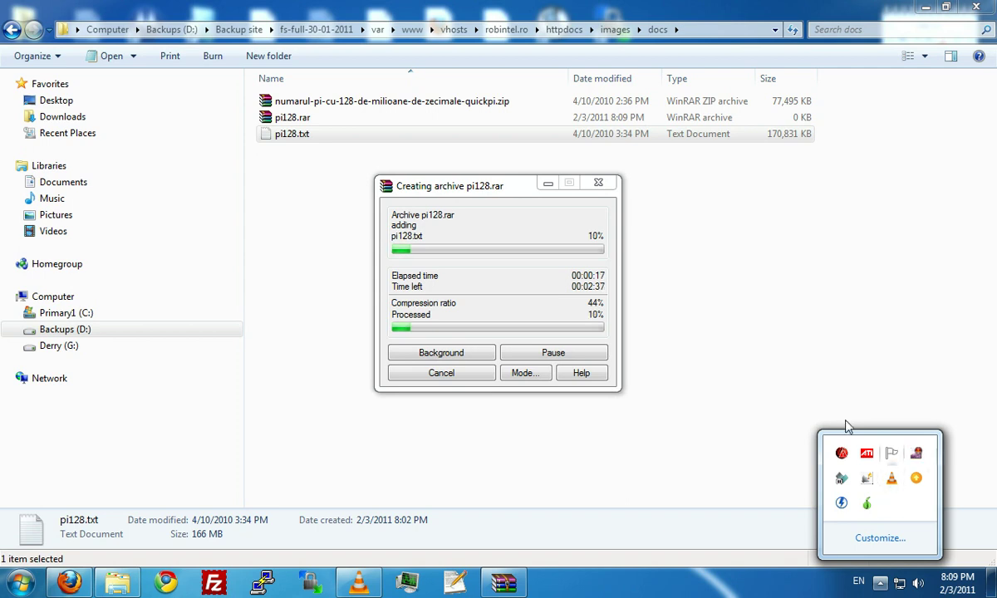
{"action": "left_click", "coordinate": [503, 195]}
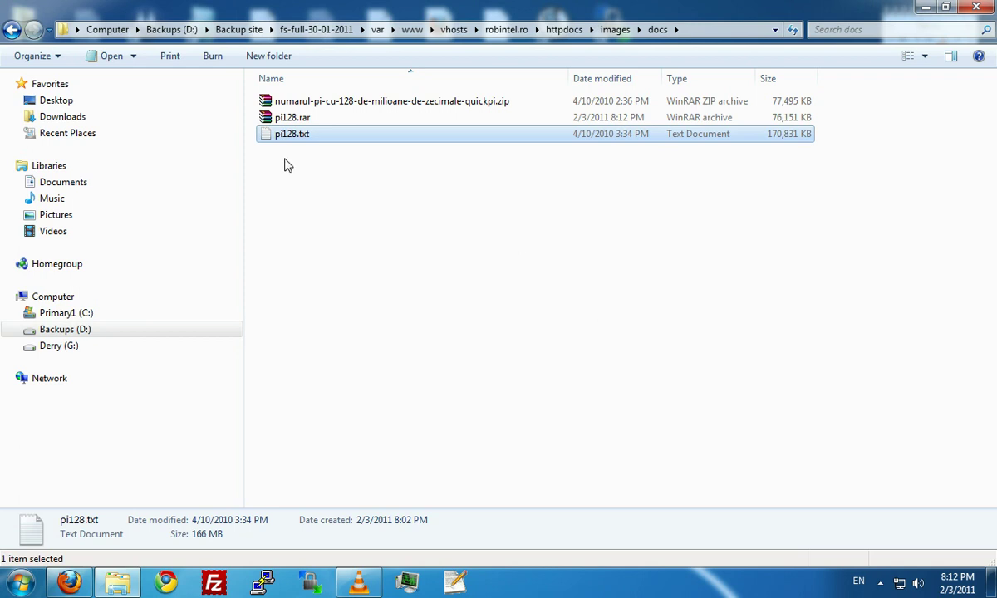
{"action": "left_click", "coordinate": [305, 122]}
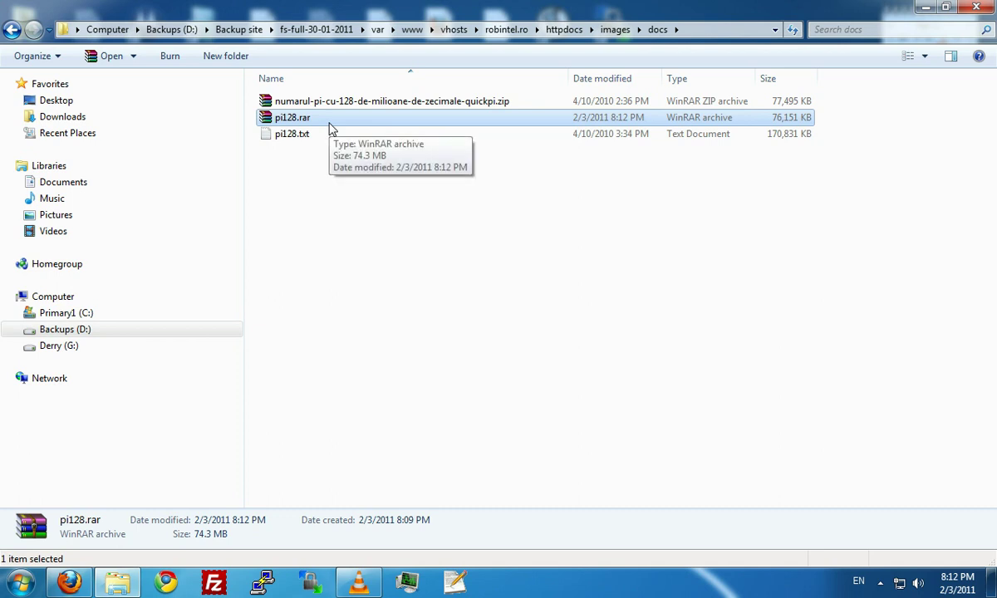
Step: Archive pi128.txt again as pi128.rar in RAR format with the Fastest compression method
{"action": "right_click", "coordinate": [313, 136]}
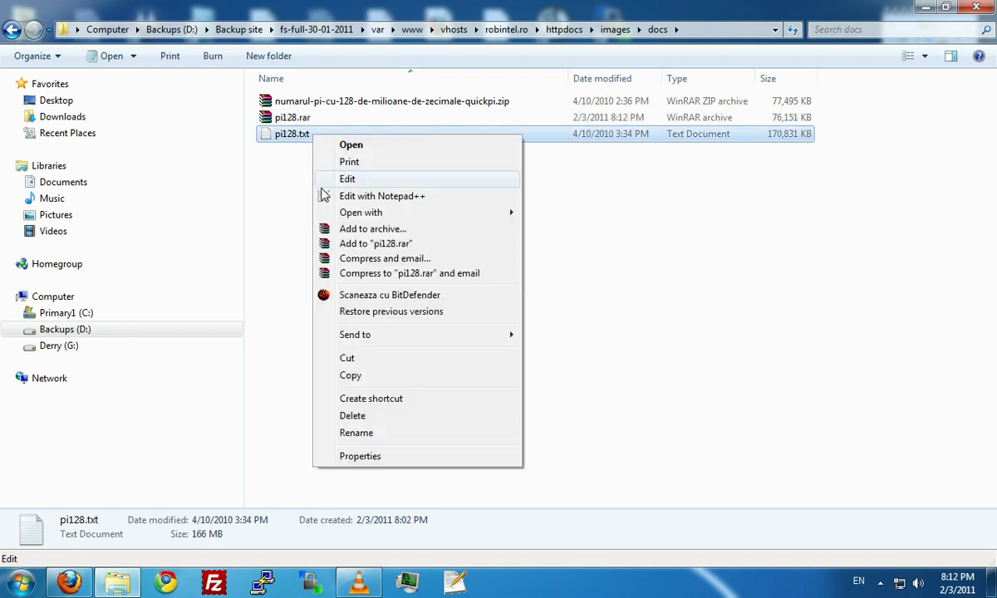
{"action": "left_click", "coordinate": [371, 231]}
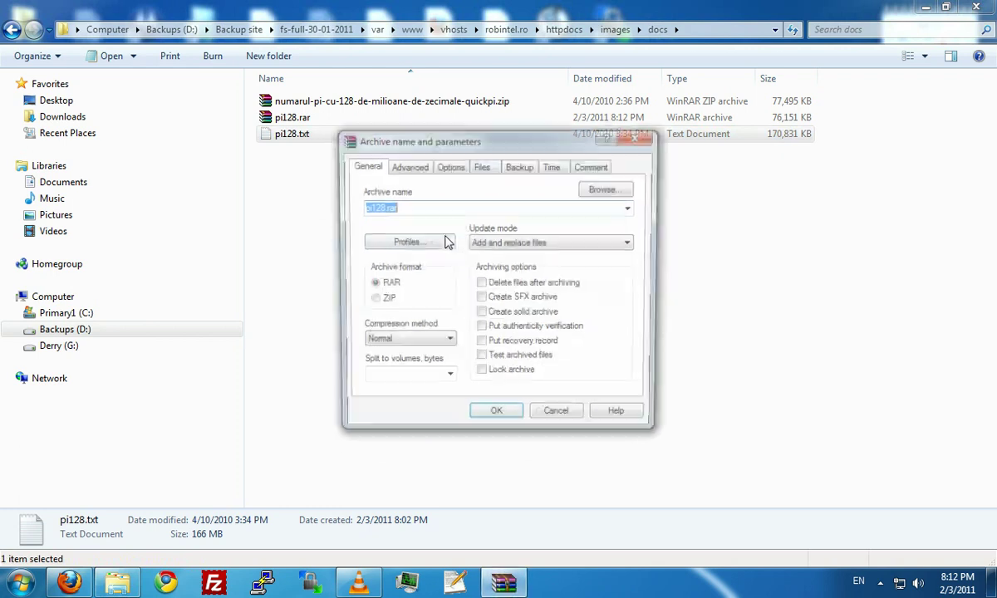
{"action": "left_click", "coordinate": [415, 342]}
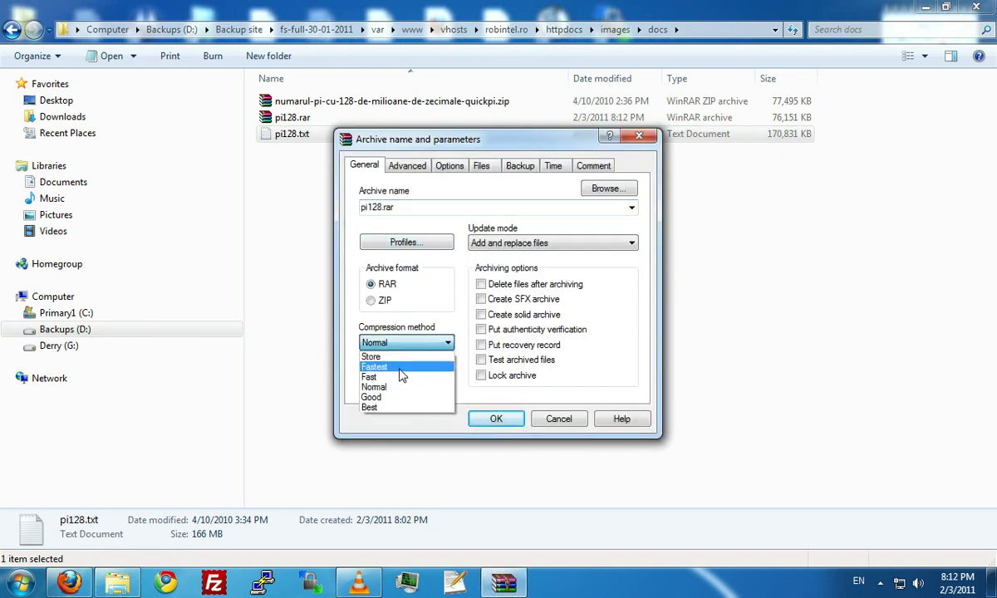
{"action": "left_click", "coordinate": [412, 368]}
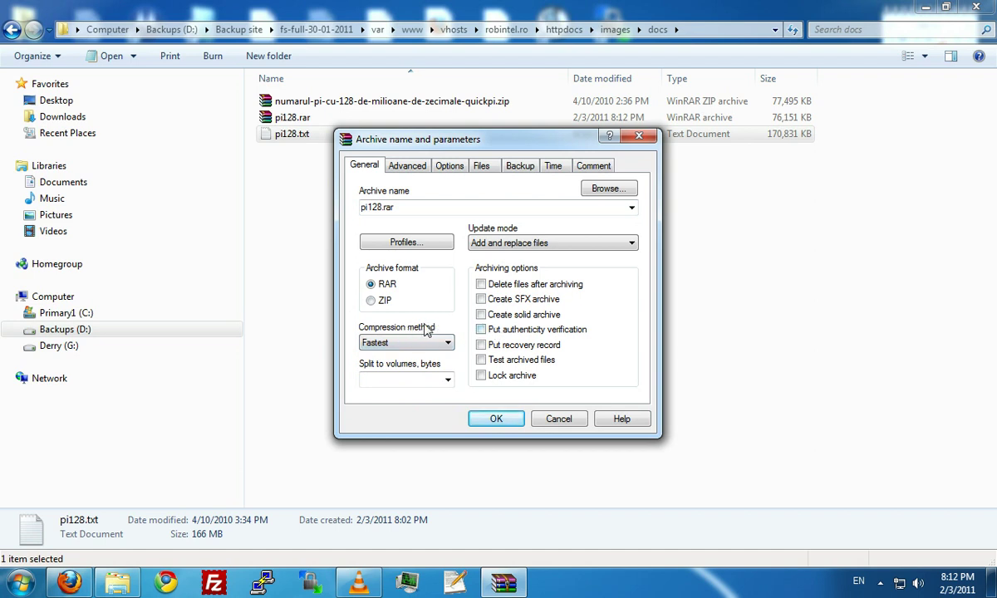
{"action": "left_click", "coordinate": [495, 419]}
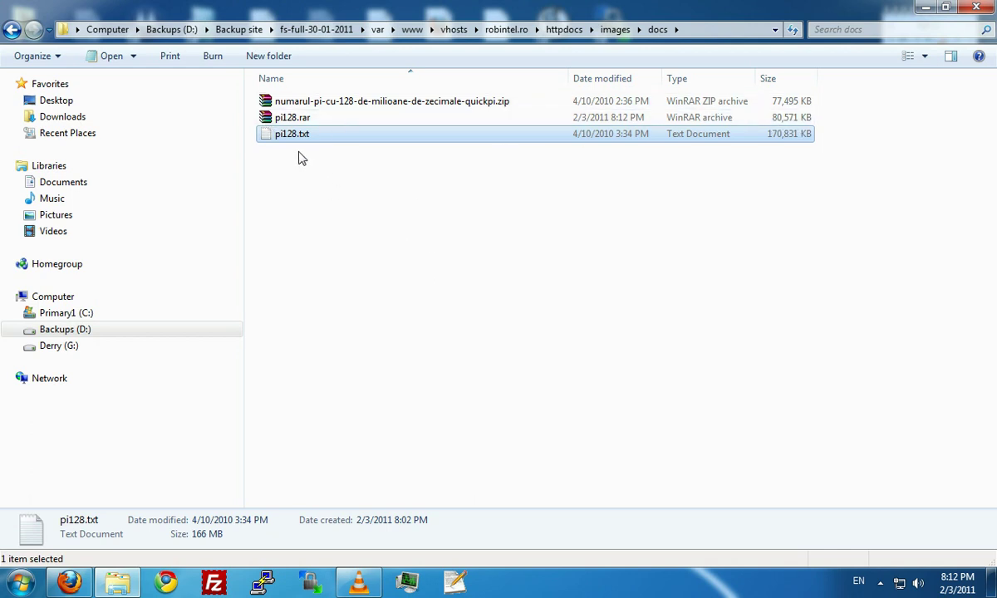
Step: Launch WinUHA and move its window down to uncover the file explorer's address bar
{"action": "left_click", "coordinate": [269, 435]}
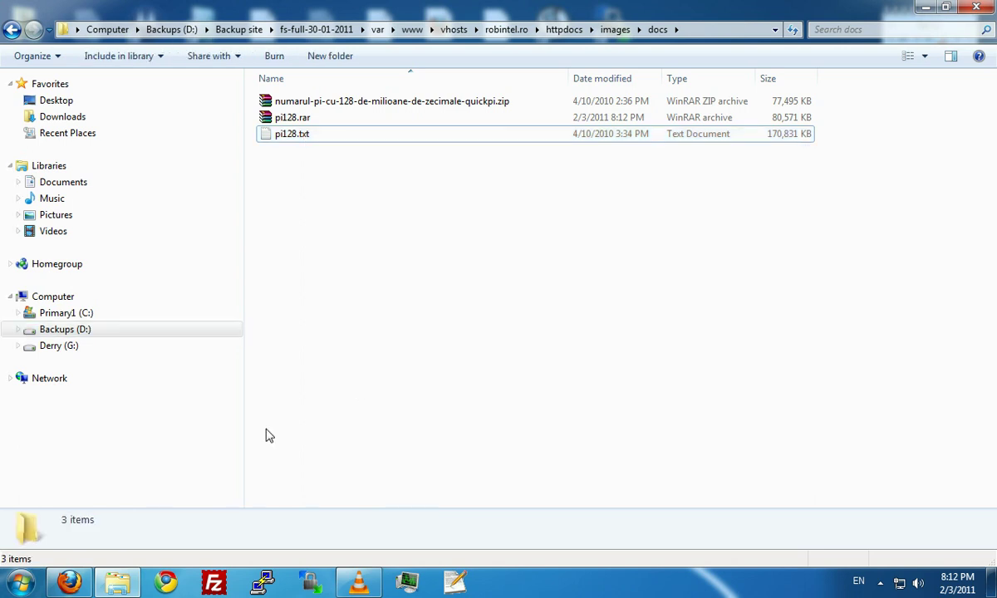
{"action": "left_click", "coordinate": [4, 587]}
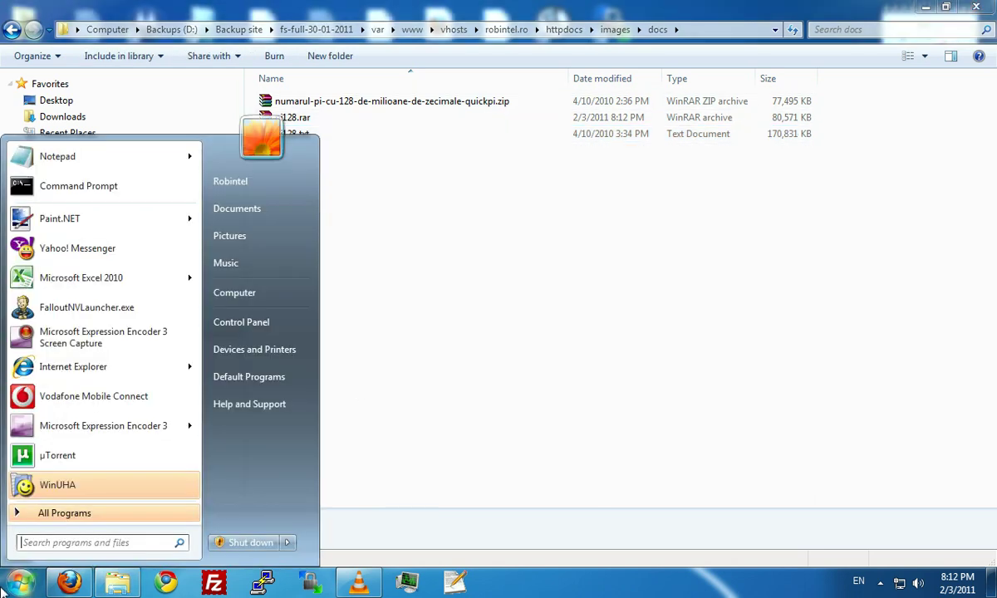
{"action": "left_click", "coordinate": [67, 485]}
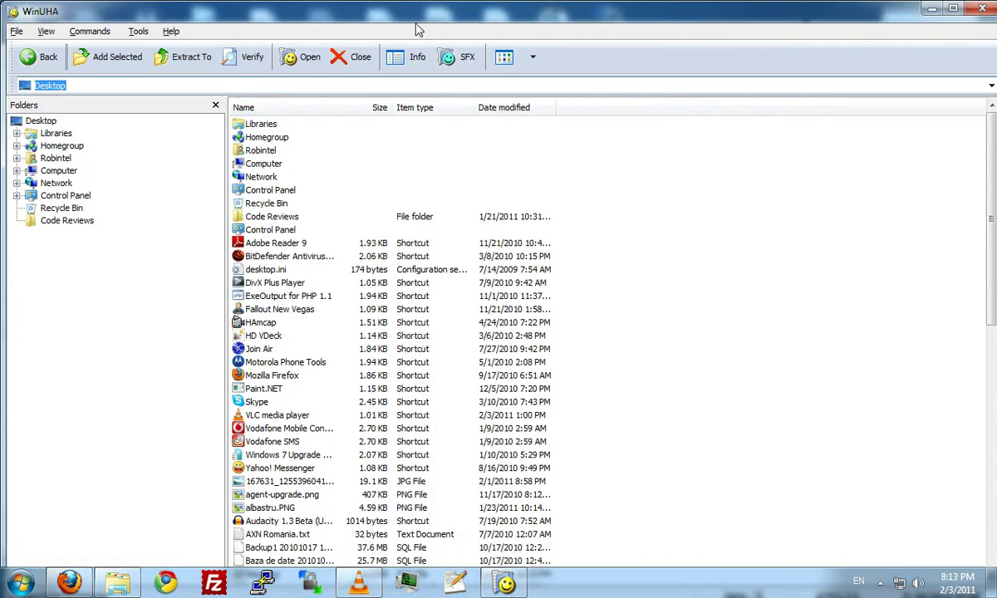
{"action": "left_click_drag", "start_coordinate": [432, 12], "coordinate": [428, 90]}
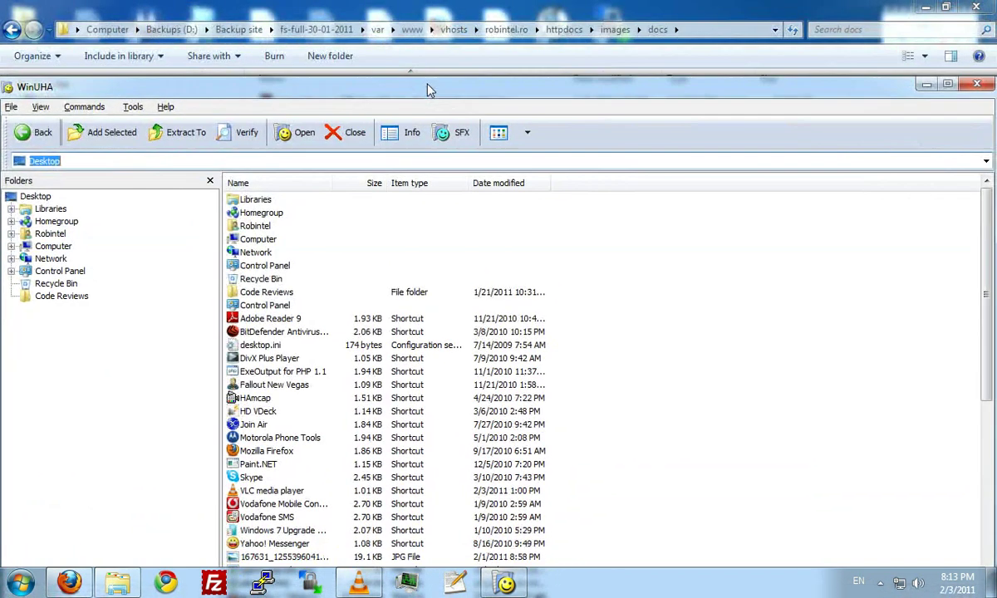
Step: Copy the full path of the docs folder that holds pi128.txt from the file explorer
{"action": "left_click", "coordinate": [405, 30]}
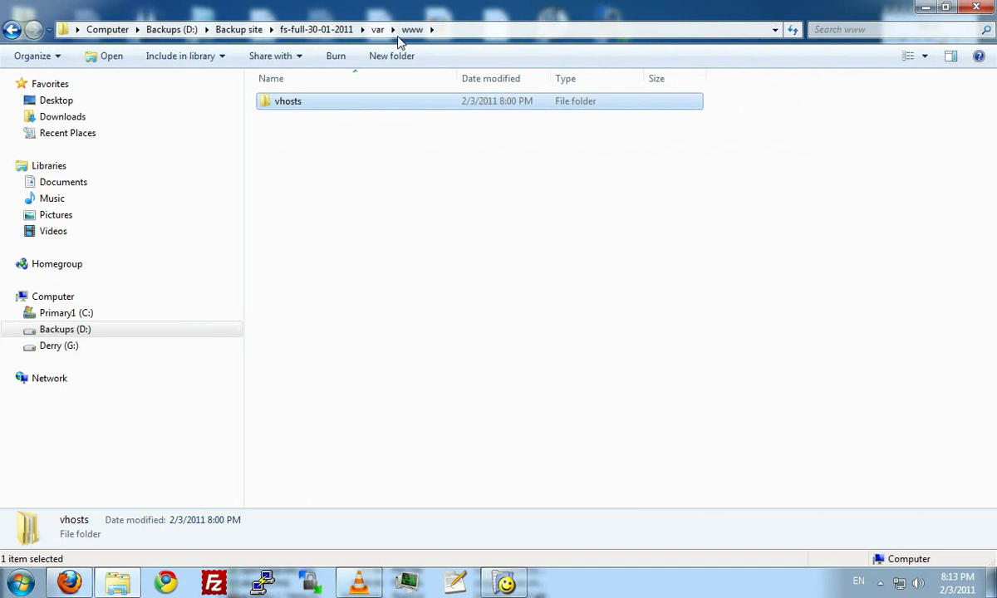
{"action": "left_click", "coordinate": [10, 30]}
{"action": "left_click", "coordinate": [719, 30]}
{"action": "key", "text": "ctrl+c"}
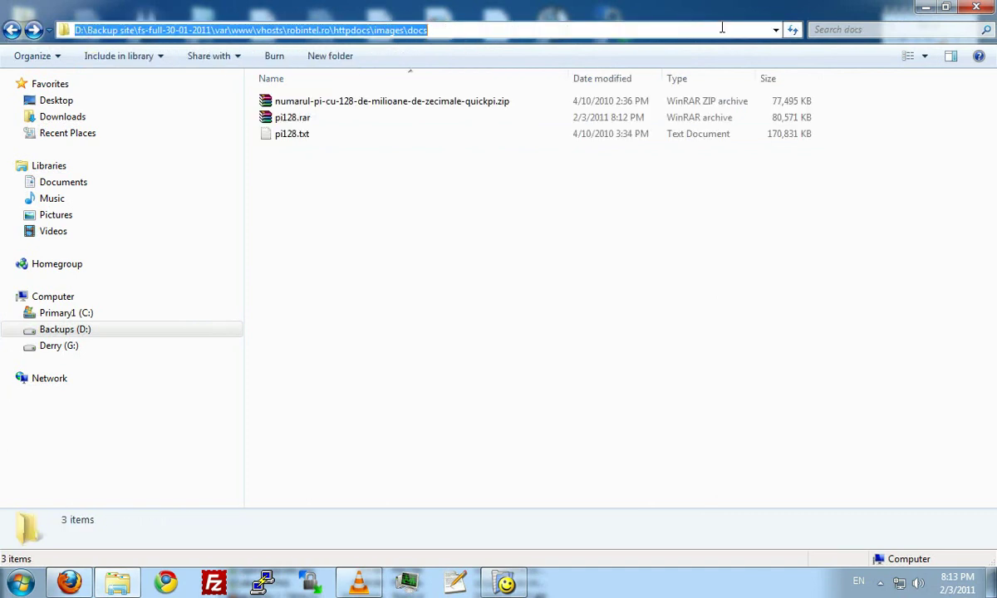
{"action": "right_click", "coordinate": [723, 32]}
{"action": "left_click", "coordinate": [757, 77]}
Step: Switch to WinUHA and open the docs folder by replacing its Desktop location with the copied path
{"action": "left_click", "coordinate": [535, 590]}
{"action": "left_click", "coordinate": [466, 162]}
{"action": "double_click", "coordinate": [82, 162]}
{"action": "right_click", "coordinate": [67, 162]}
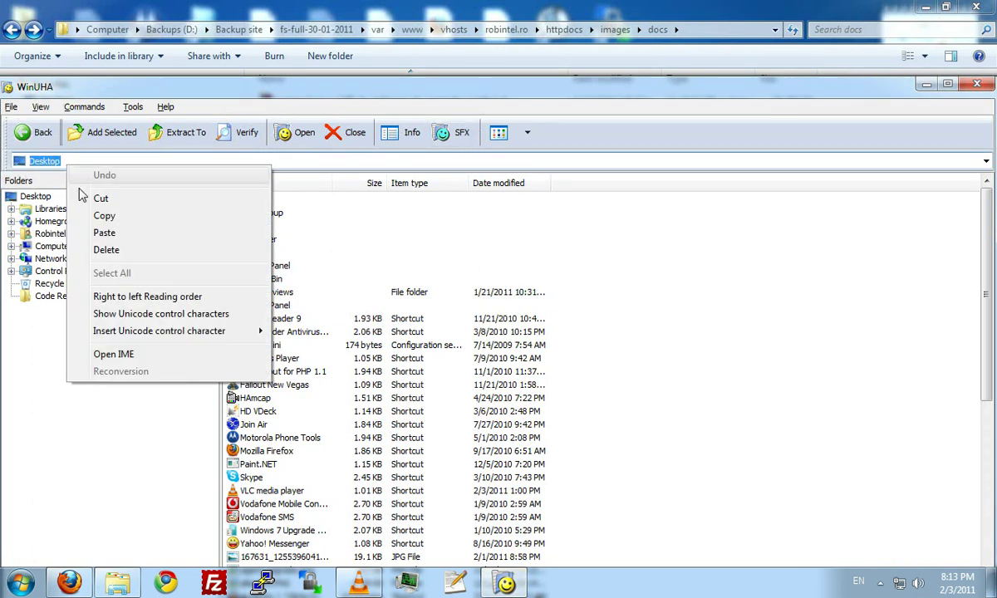
{"action": "left_click", "coordinate": [98, 229]}
{"action": "key", "text": "Return"}
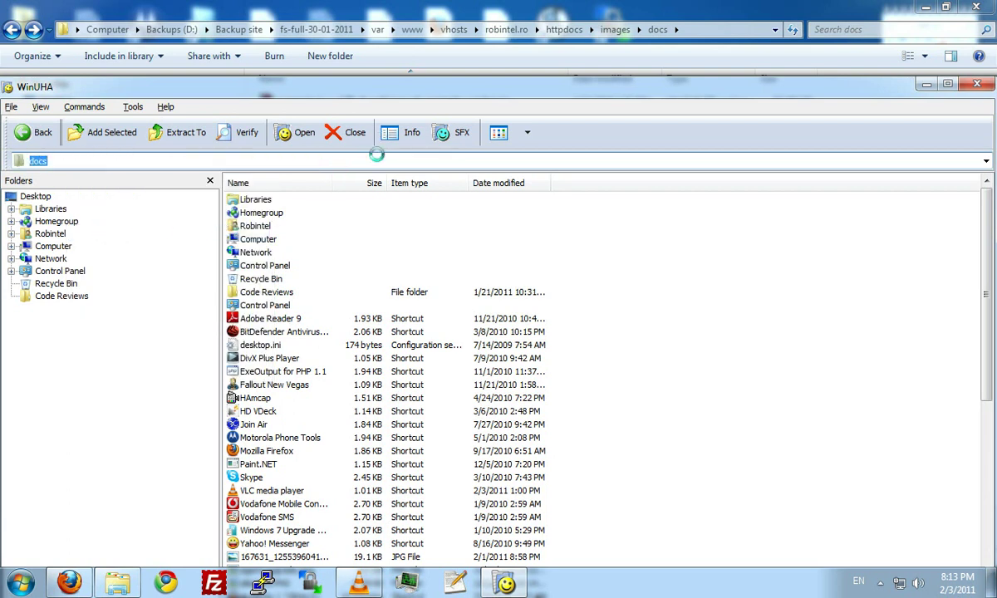
Step: Maximize the WinUHA window and widen the Name column to fit the full file names
{"action": "double_click", "coordinate": [383, 91]}
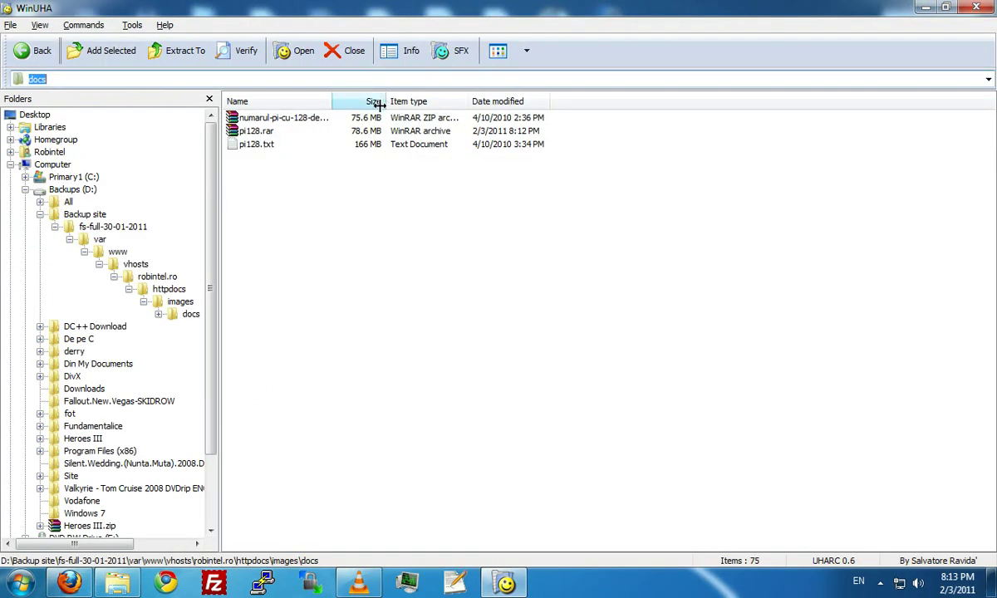
{"action": "left_click_drag", "start_coordinate": [334, 102], "coordinate": [555, 98]}
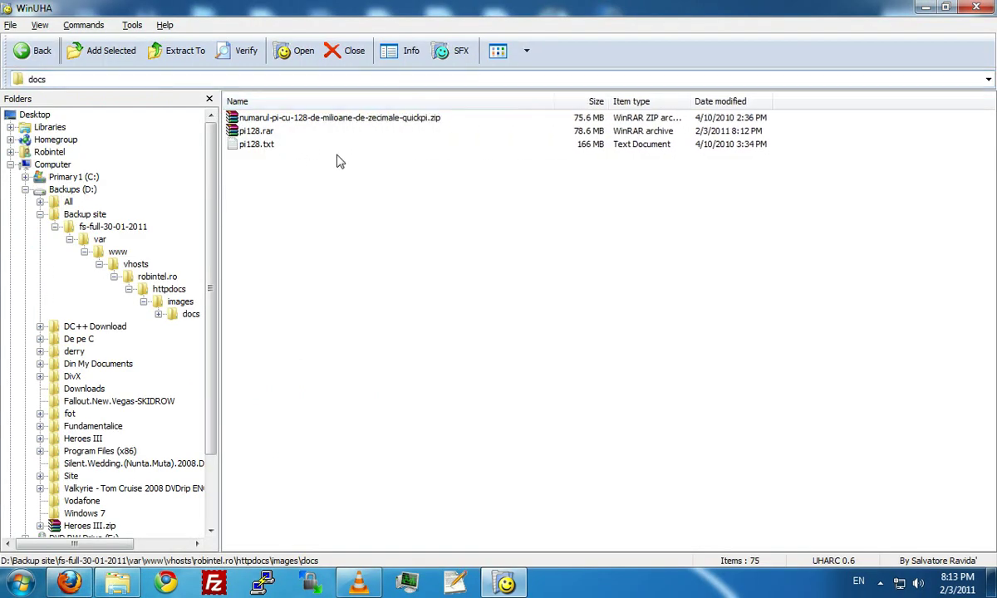
Step: Archive pi128.txt as pi128.uha with ALZ-2 (Normal) compression, multimedia compression and a 4096 KB dictionary
{"action": "left_click", "coordinate": [273, 147]}
{"action": "right_click", "coordinate": [273, 148]}
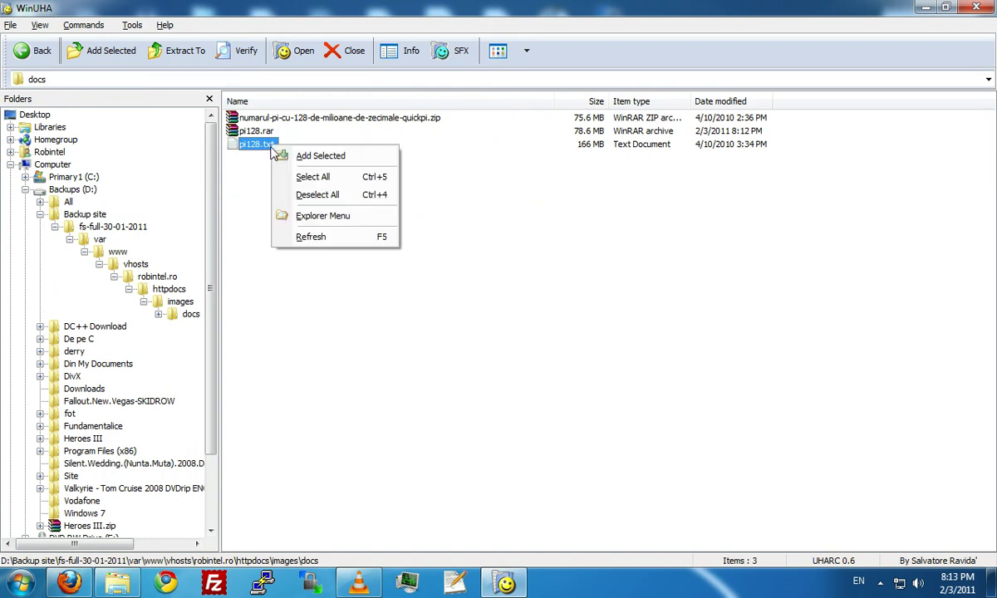
{"action": "left_click", "coordinate": [315, 157]}
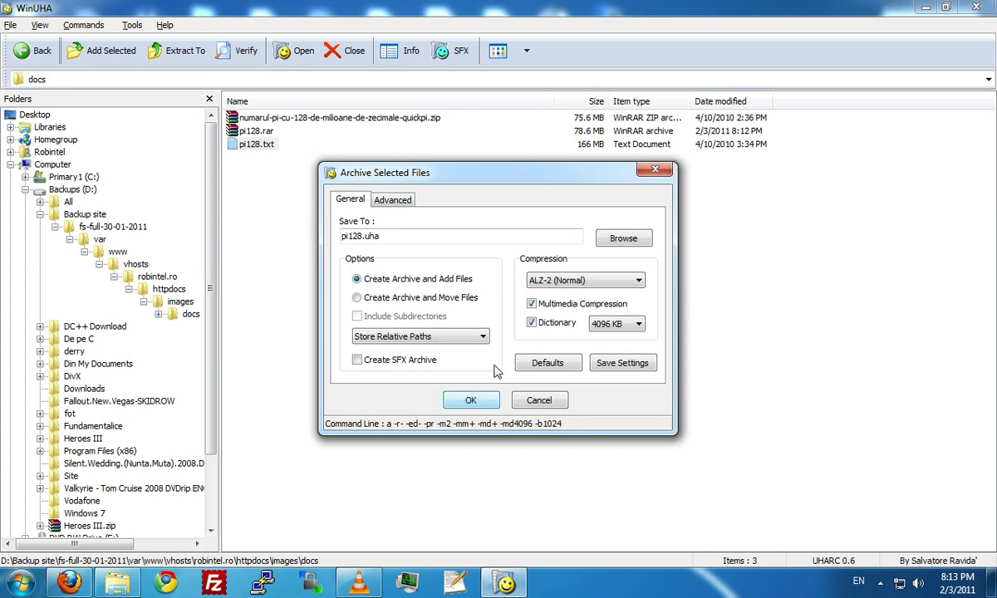
{"action": "left_click", "coordinate": [477, 402]}
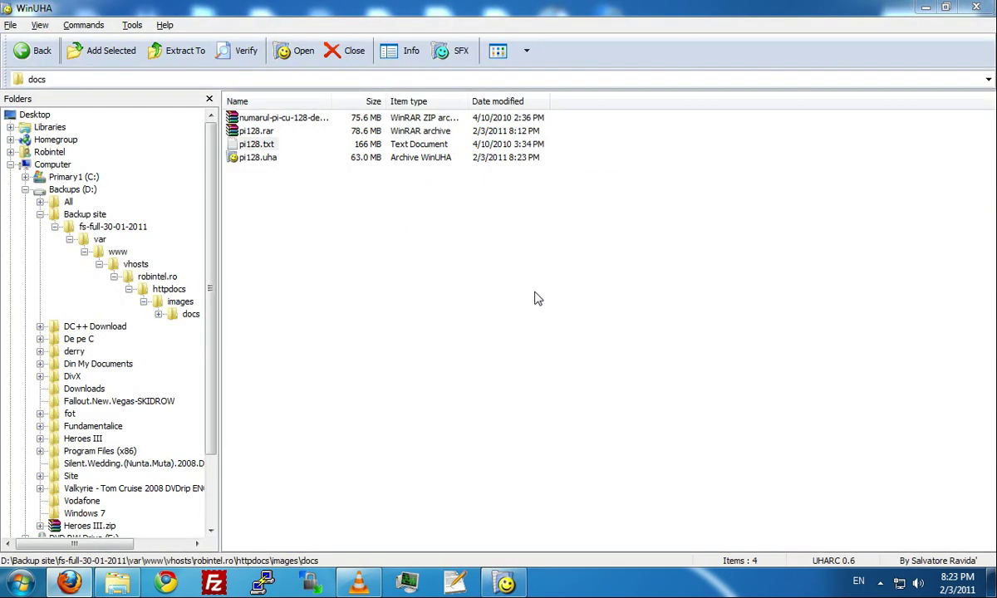
Step: Switch to the file explorer and examine the size of pi128.uha in its properties
{"action": "left_click", "coordinate": [261, 159]}
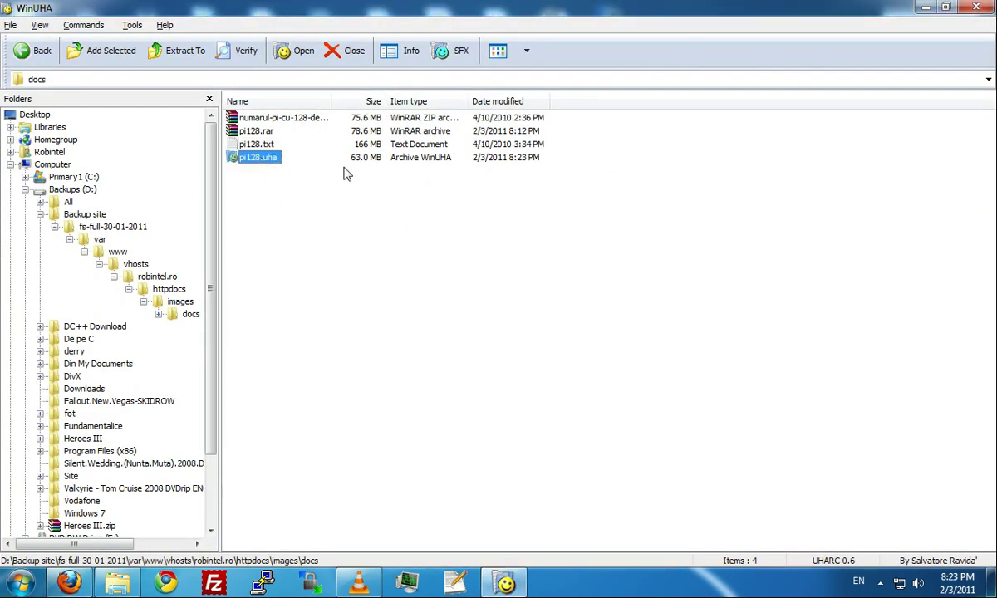
{"action": "left_click", "coordinate": [117, 582]}
{"action": "left_click", "coordinate": [304, 156]}
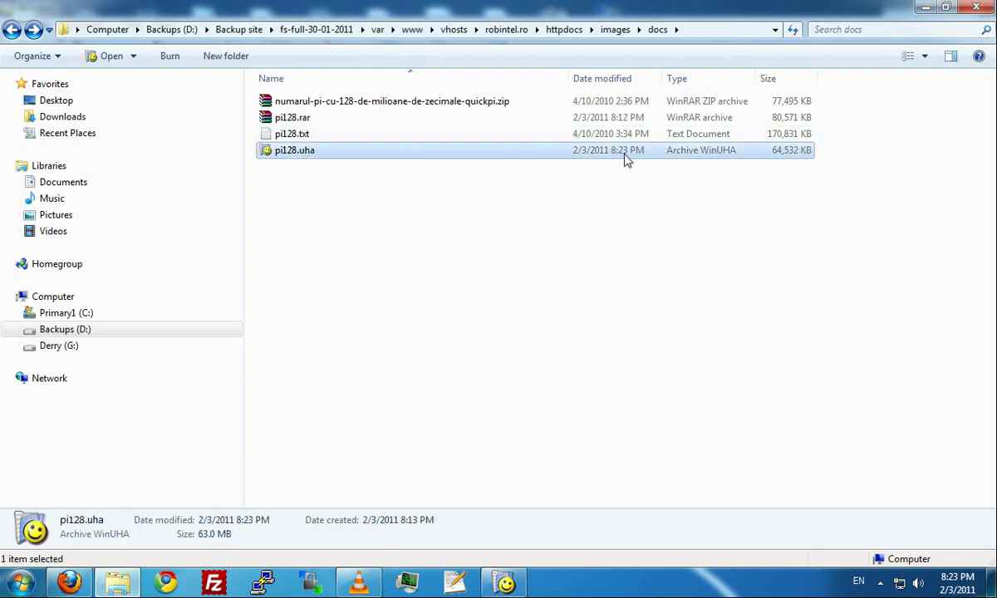
{"action": "right_click", "coordinate": [447, 154]}
{"action": "left_click", "coordinate": [532, 440]}
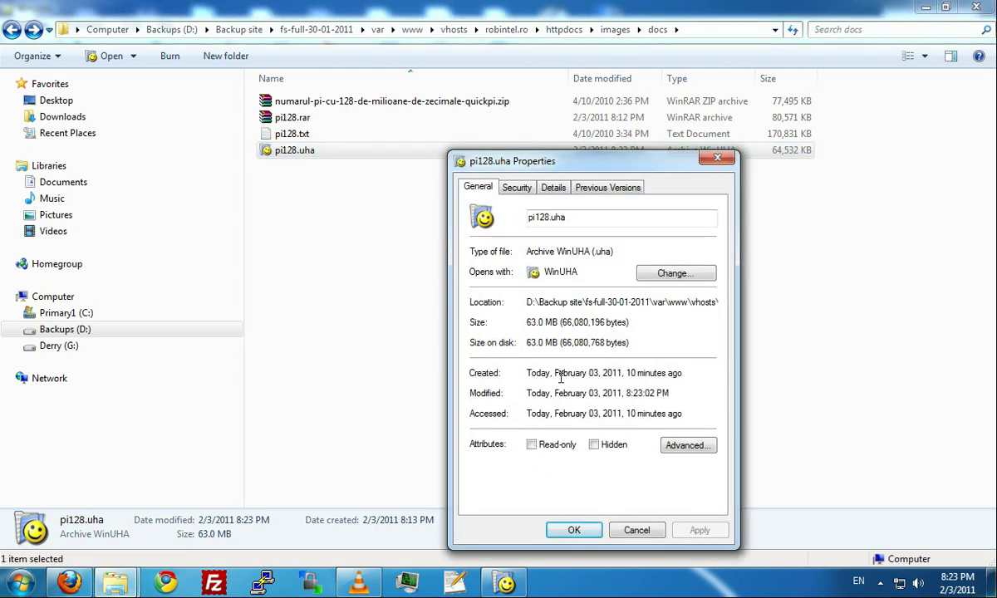
{"action": "left_click", "coordinate": [637, 532]}
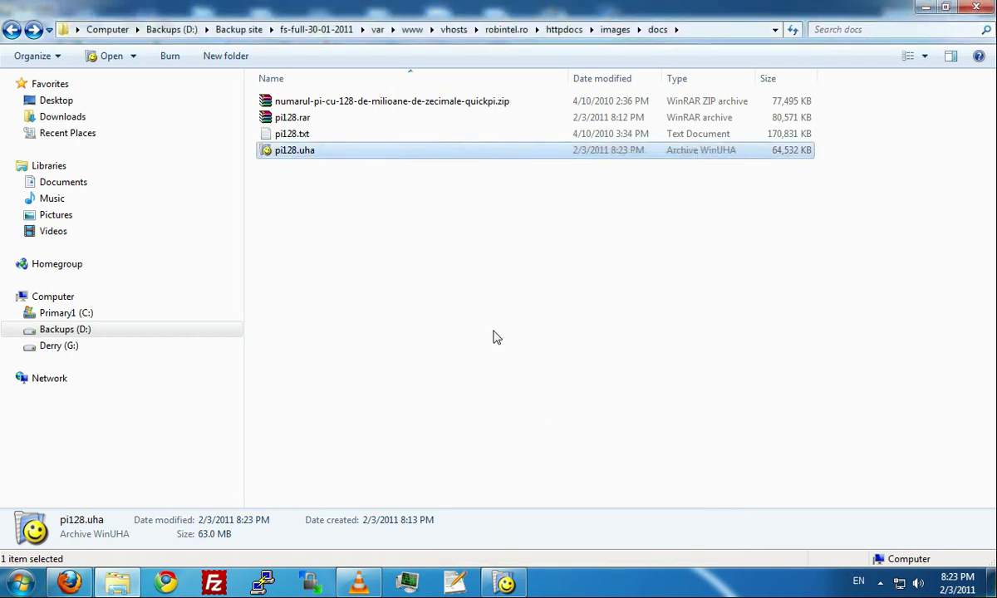
{"action": "left_click", "coordinate": [387, 252]}
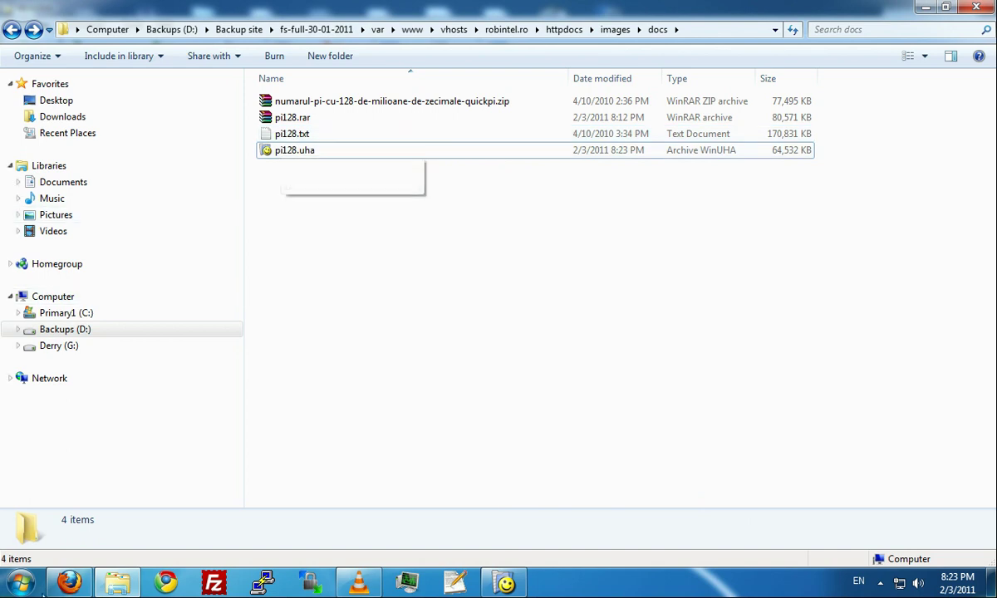
Step: Search the installed programs for 7 and launch 7-Zip File Manager
{"action": "left_click", "coordinate": [21, 581]}
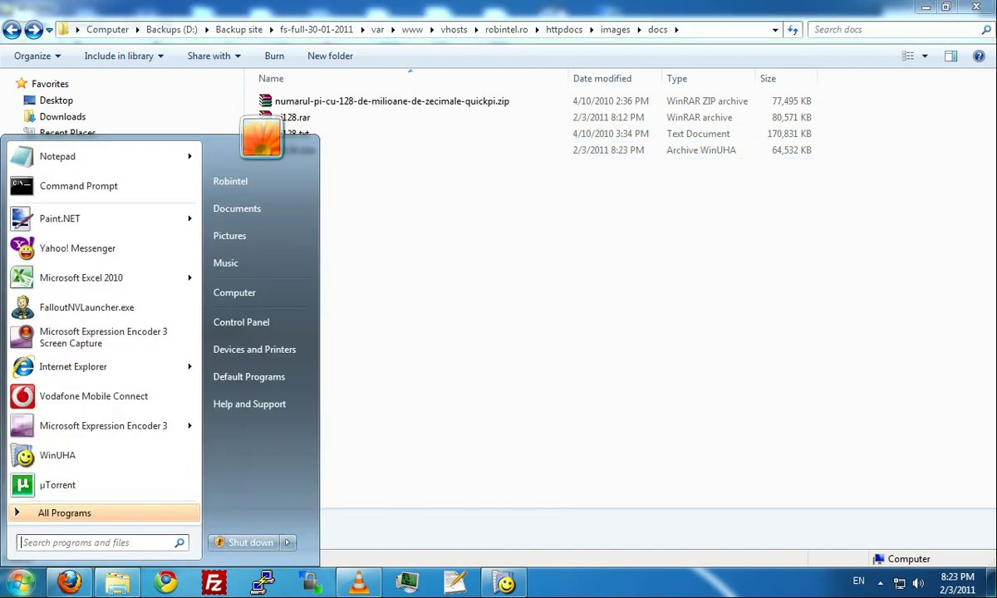
{"action": "left_click", "coordinate": [57, 542]}
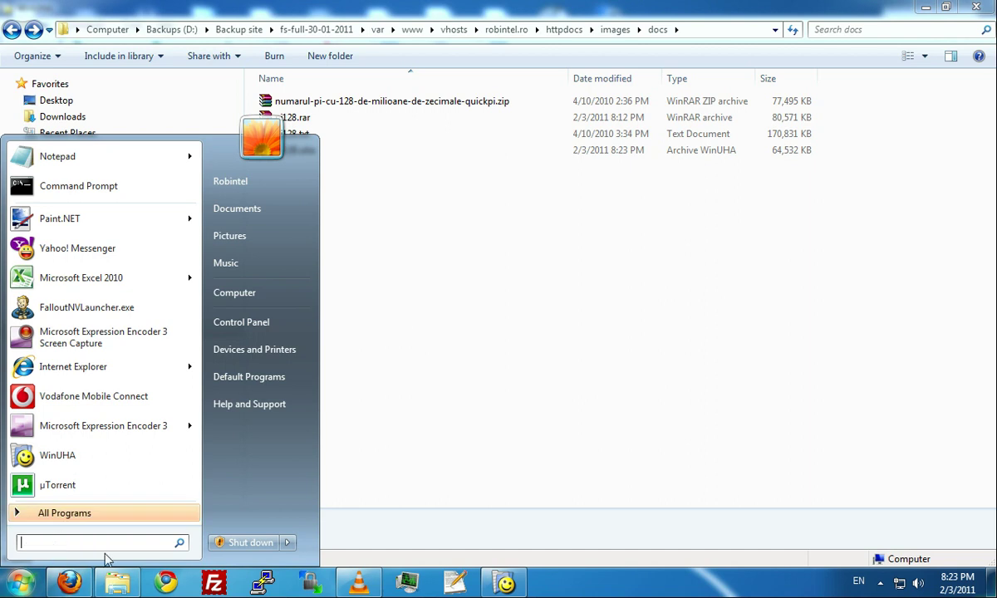
{"action": "type", "text": "7"}
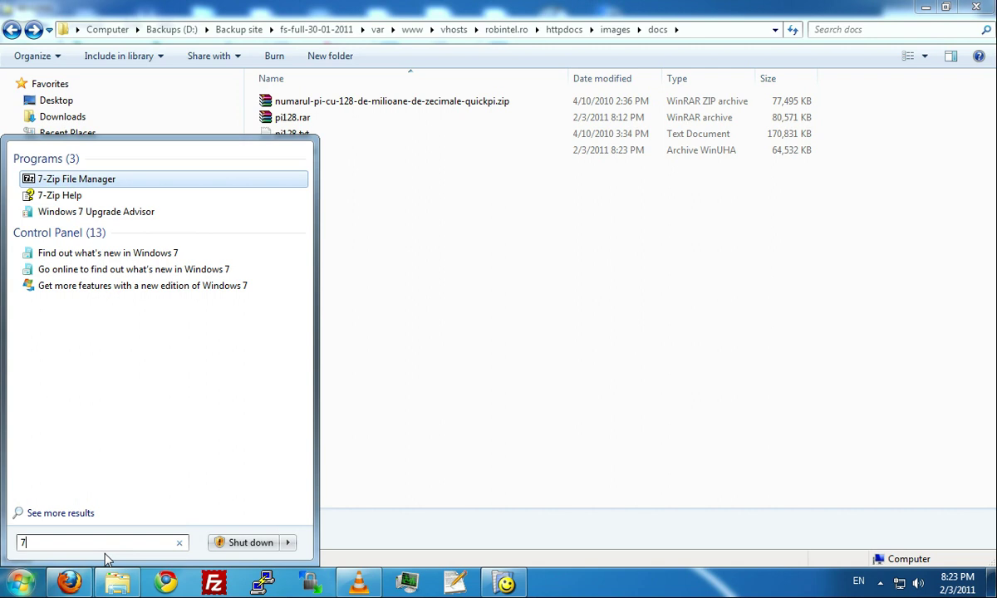
{"action": "key", "text": "Return"}
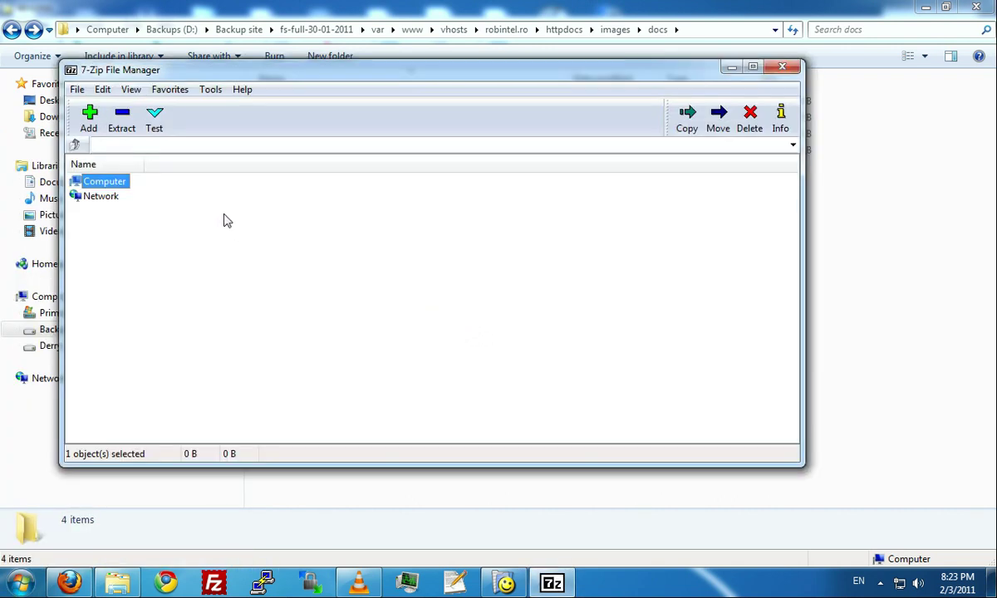
Step: Open the docs folder in 7-Zip File Manager by using the copied path as its location
{"action": "left_click", "coordinate": [191, 145]}
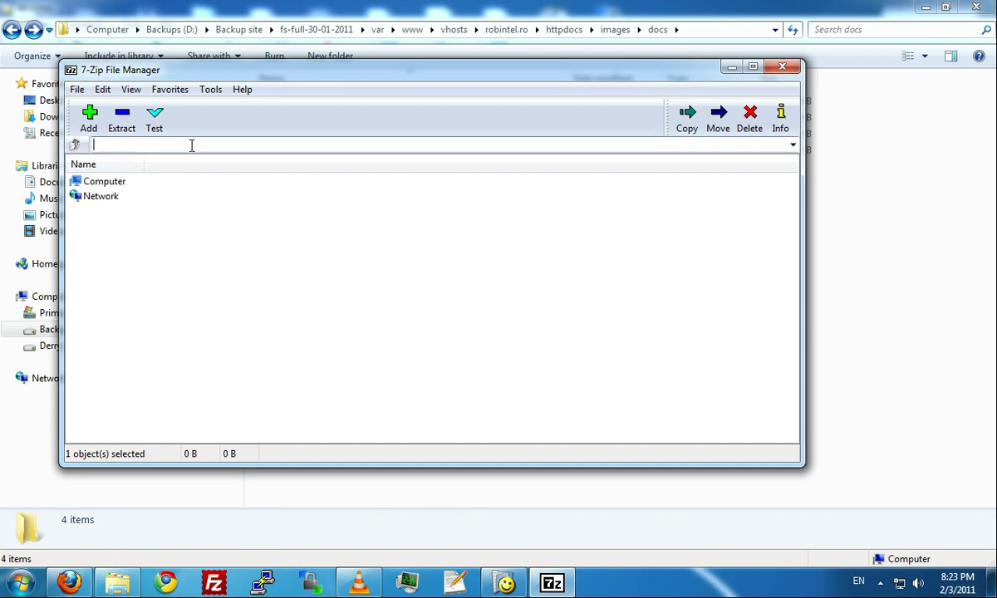
{"action": "right_click", "coordinate": [191, 146]}
{"action": "left_click", "coordinate": [229, 213]}
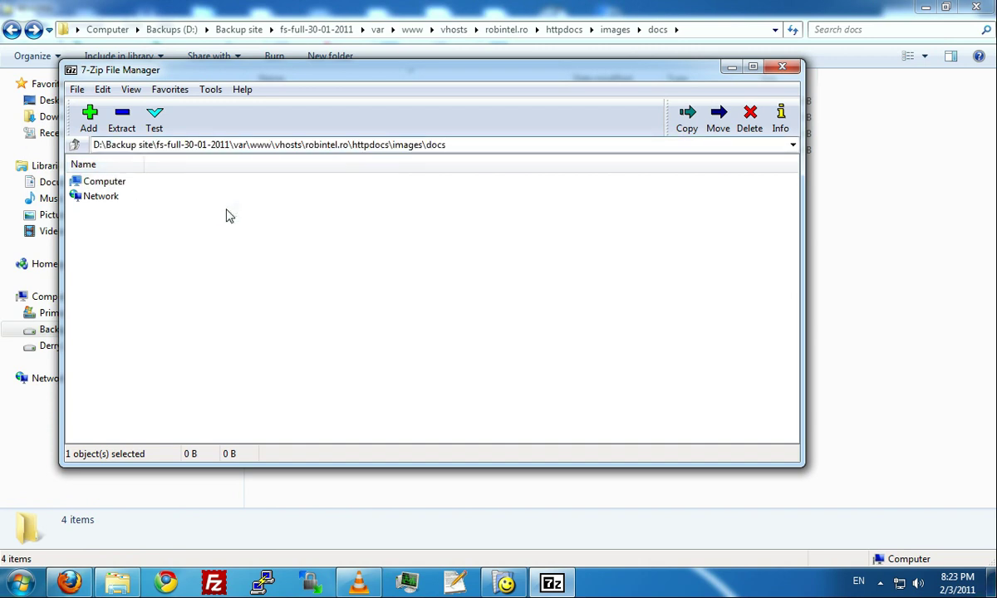
{"action": "key", "text": "Return"}
Step: Compress pi128.txt into the archive pi128.7z with 7-Zip
{"action": "left_click", "coordinate": [102, 212]}
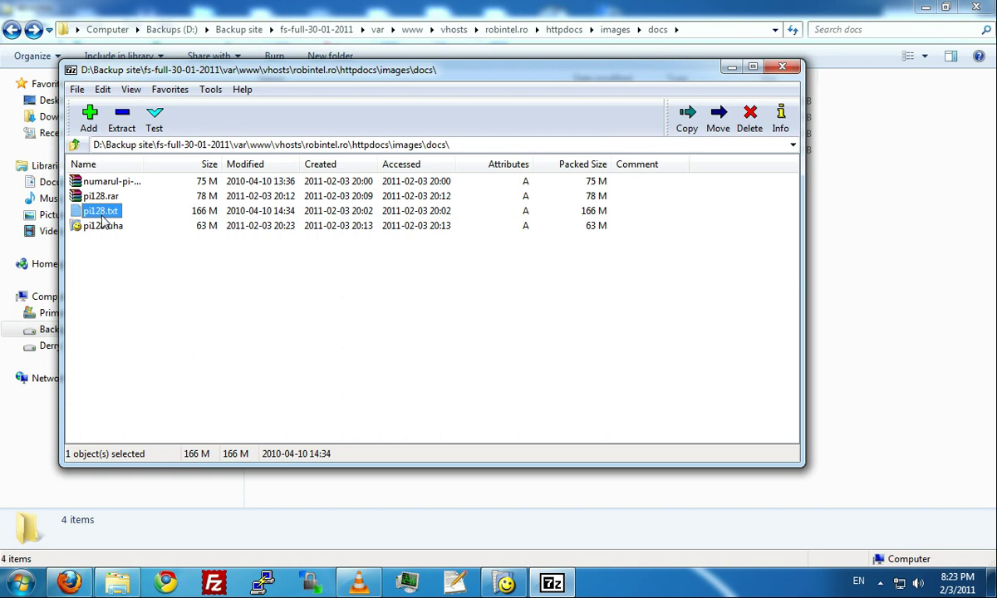
{"action": "right_click", "coordinate": [103, 219]}
{"action": "mouse_move", "coordinate": [152, 240]}
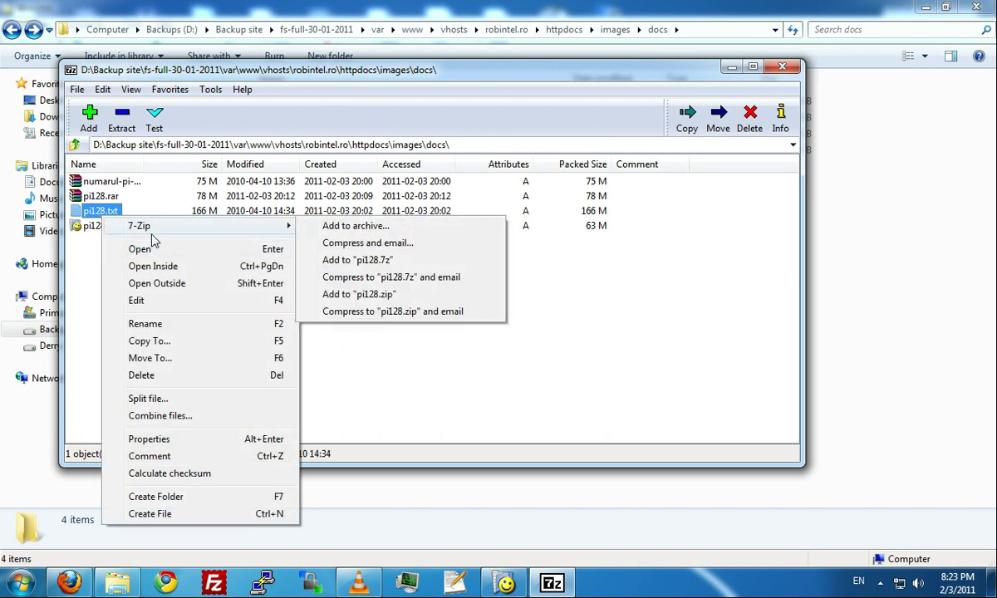
{"action": "left_click", "coordinate": [390, 261]}
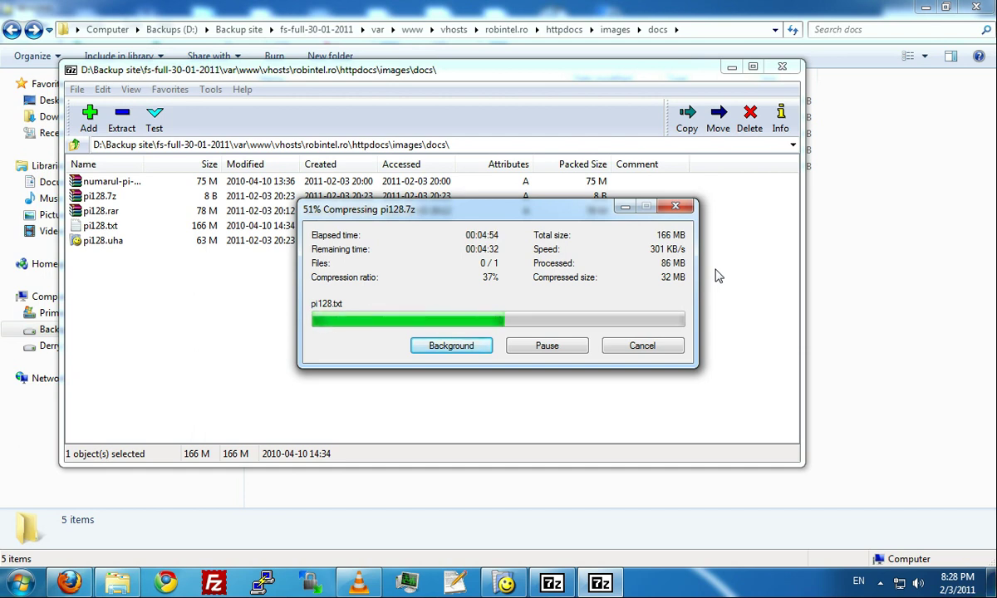
Step: Examine the docs folder's properties in the file explorer and return to the 7-Zip compression progress
{"action": "key", "text": "alt+Tab"}
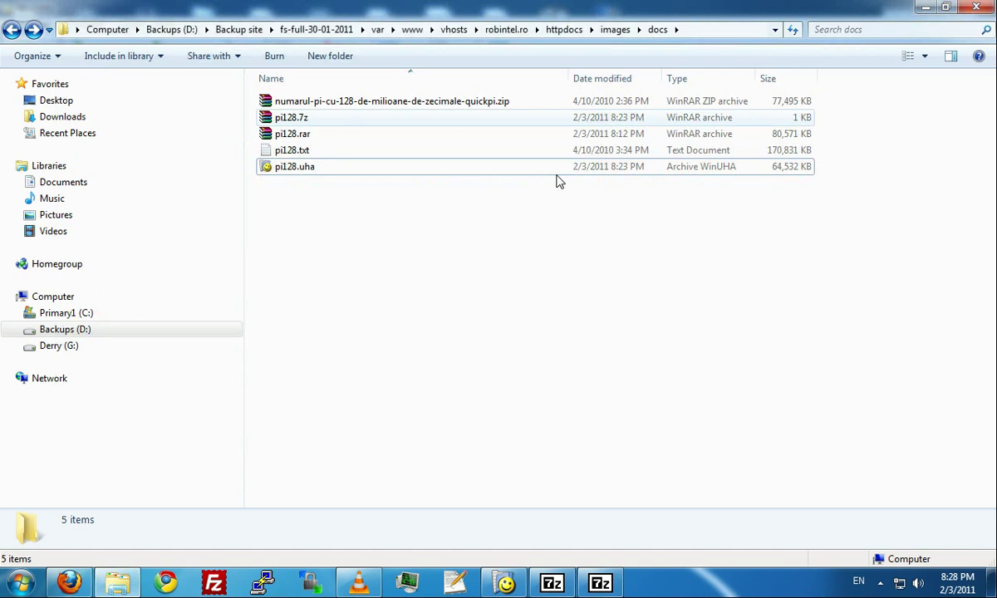
{"action": "right_click", "coordinate": [467, 176]}
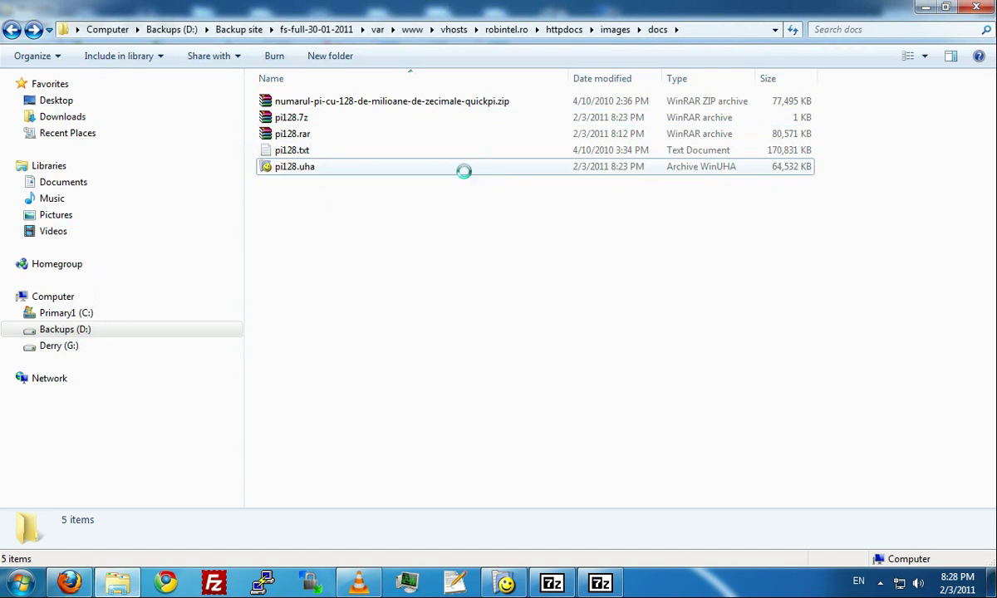
{"action": "left_click", "coordinate": [496, 407]}
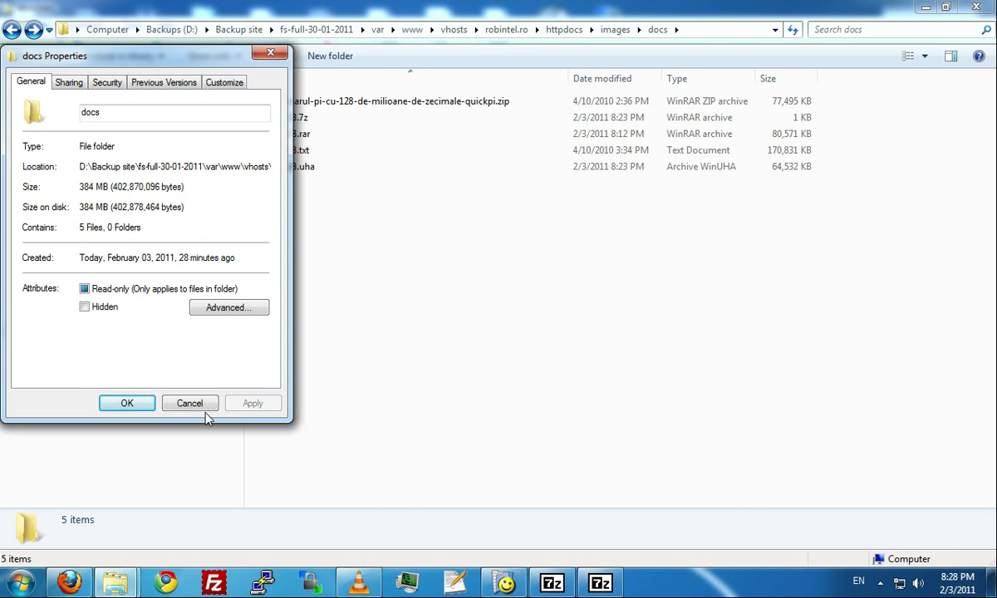
{"action": "left_click", "coordinate": [191, 403]}
{"action": "left_click", "coordinate": [565, 491]}
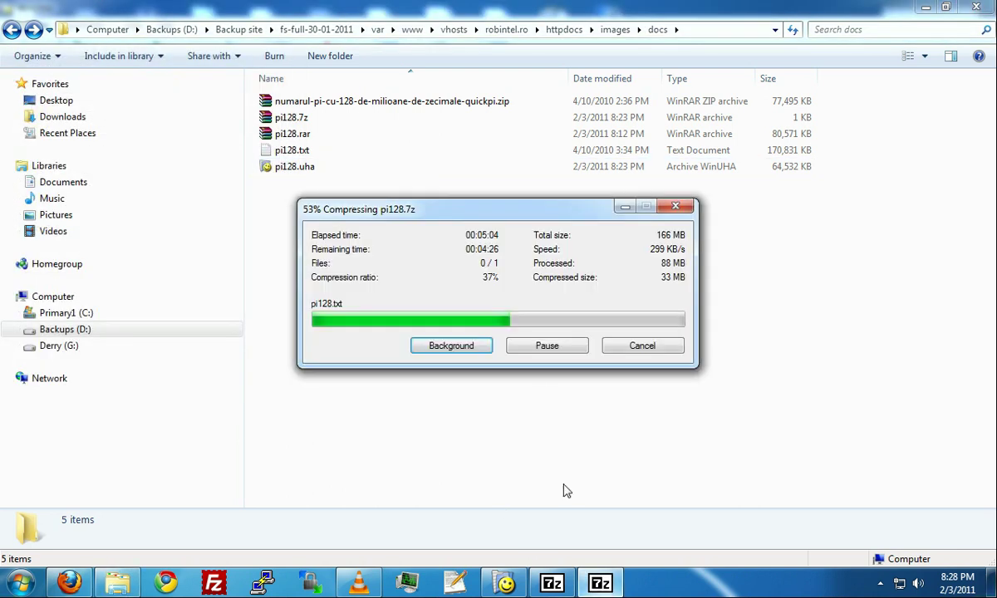